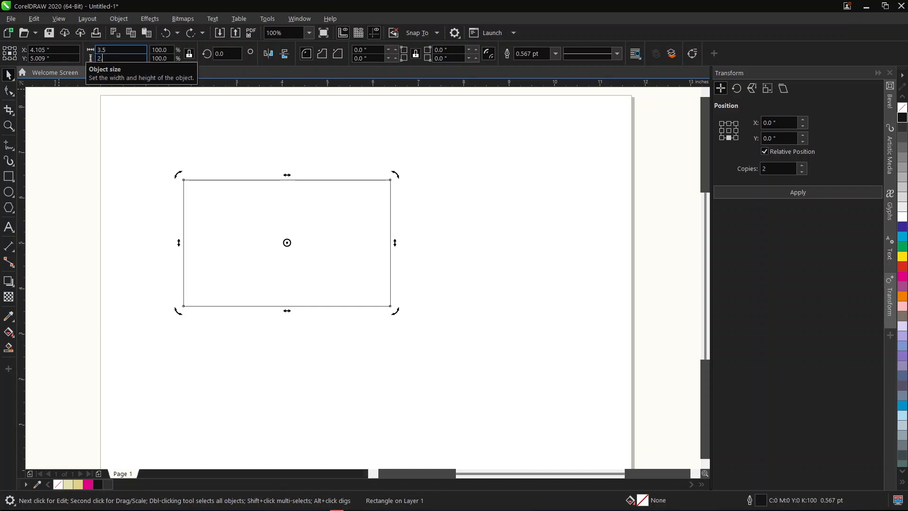
Resize the rectangle to about 3.415 by 2.083 inches and centre it on the page.
key("Return")
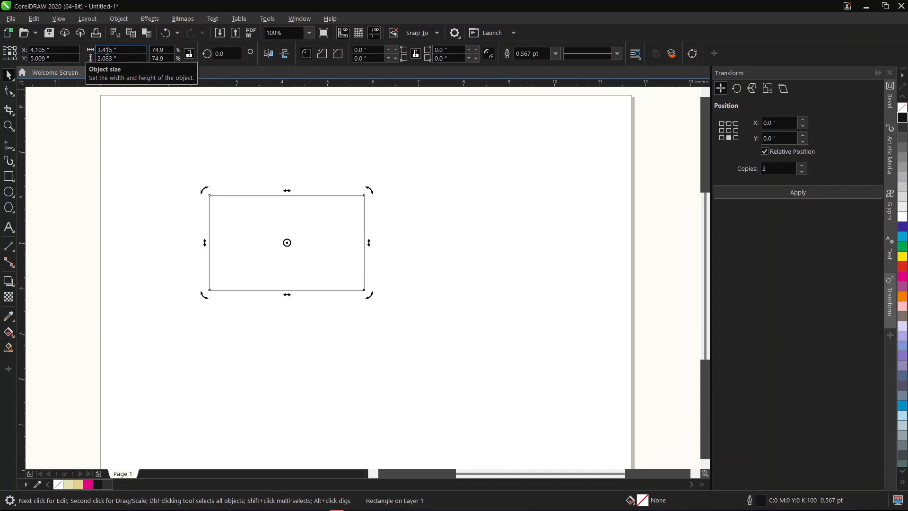
key("p")
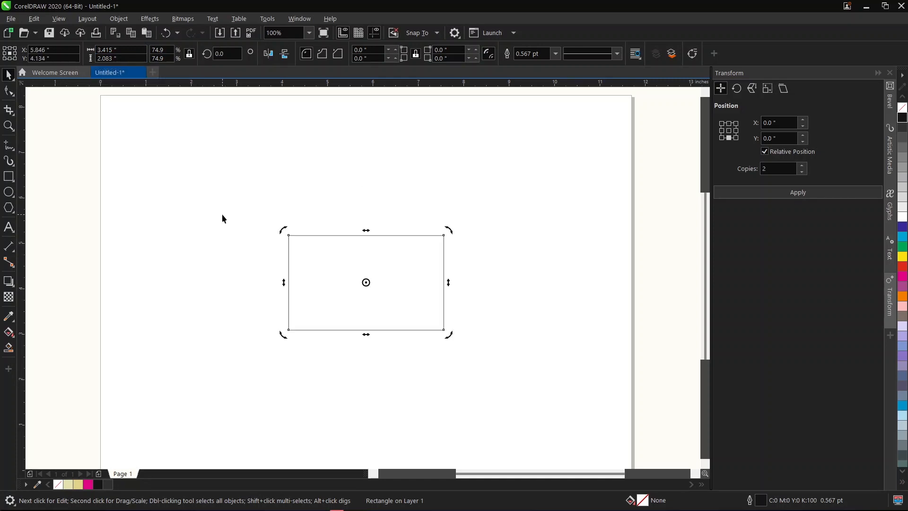
key("F2")
left_click_drag(255, 219, 504, 385)
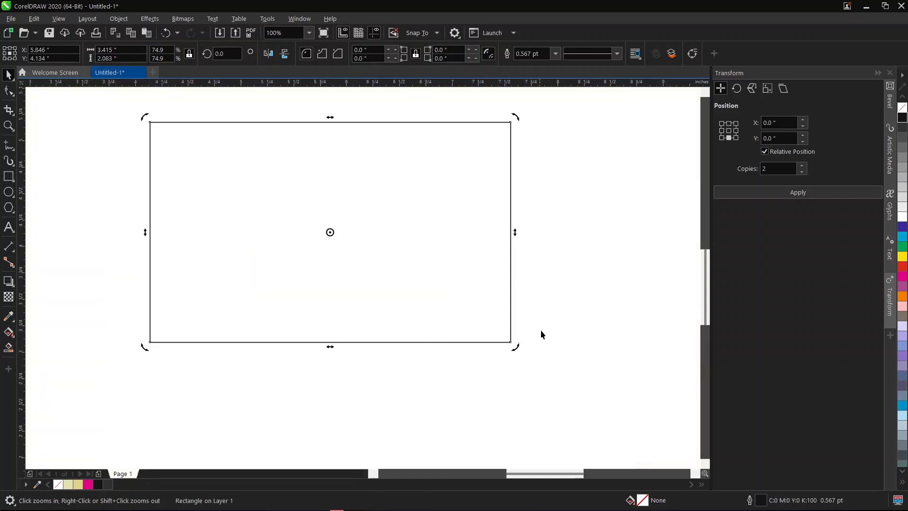
Switch the document's drawing units to millimeters.
left_click(549, 306)
left_click(349, 221)
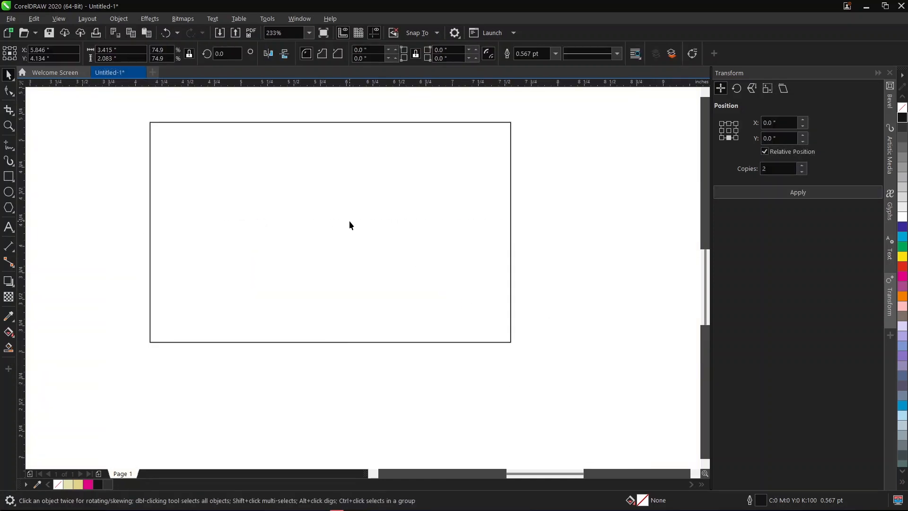
left_click(135, 171)
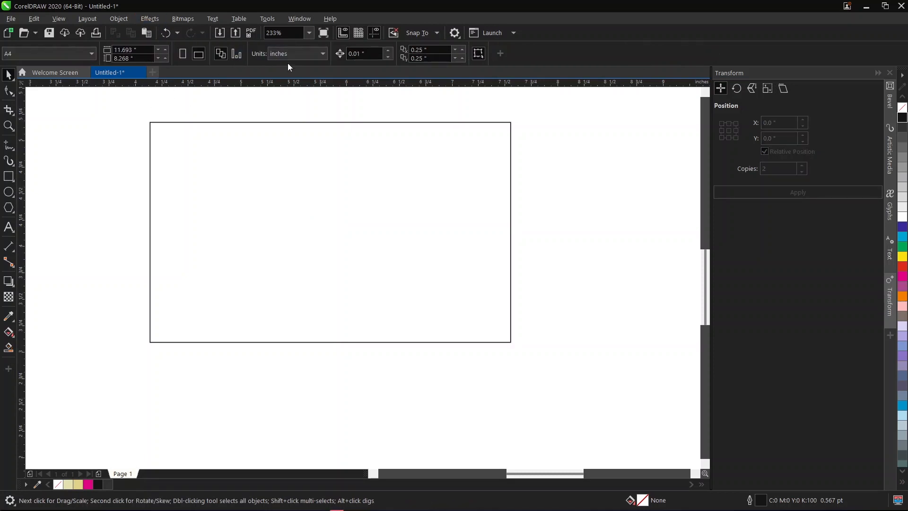
left_click(308, 58)
left_click(298, 74)
Add a single 3.3 mm inward contour to the rectangle and break it apart into a separate inner rectangle.
left_click(254, 136)
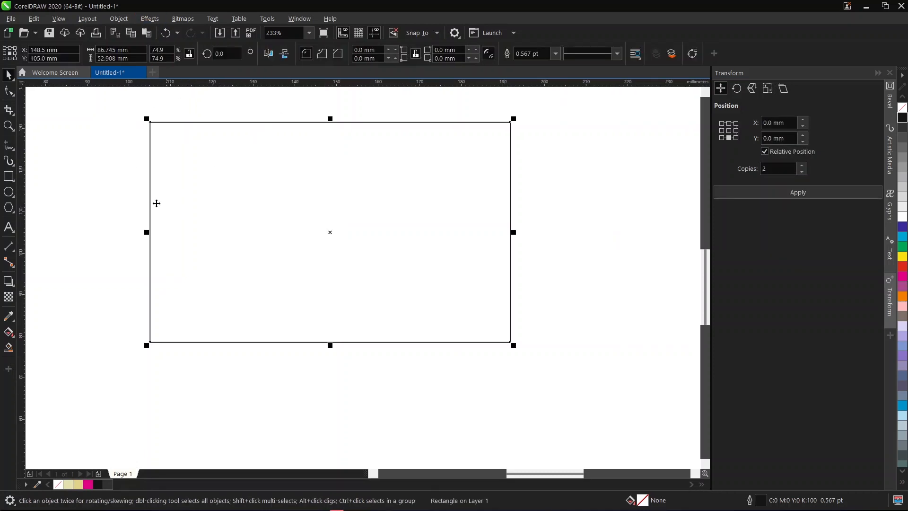
left_click(7, 289)
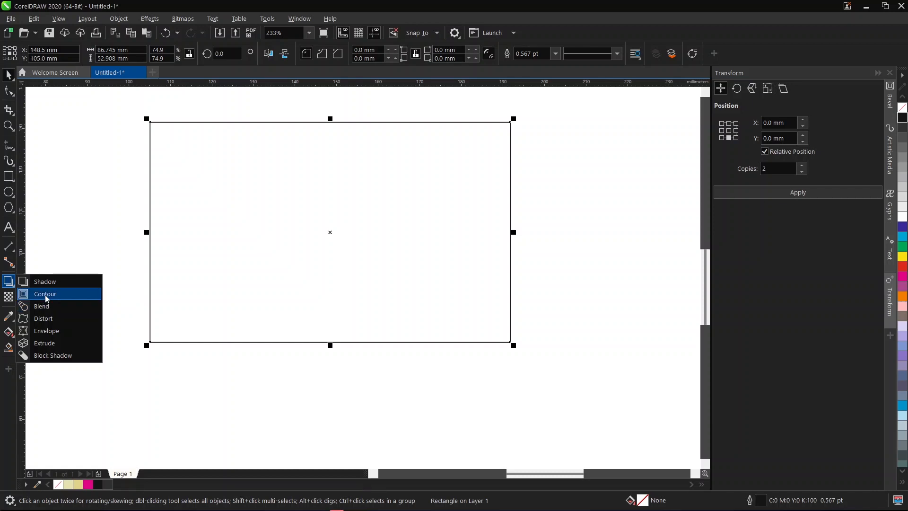
left_click(41, 294)
left_click(392, 53)
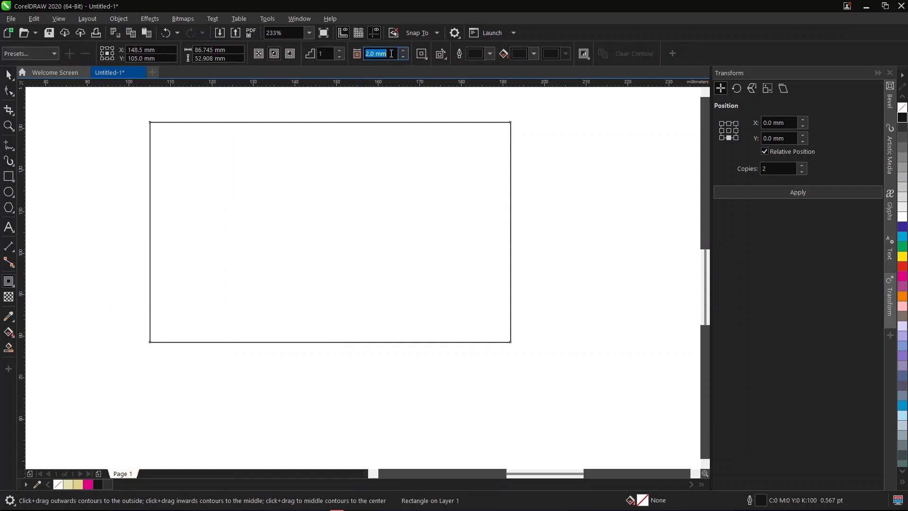
type("3.3")
key("Return")
key("space")
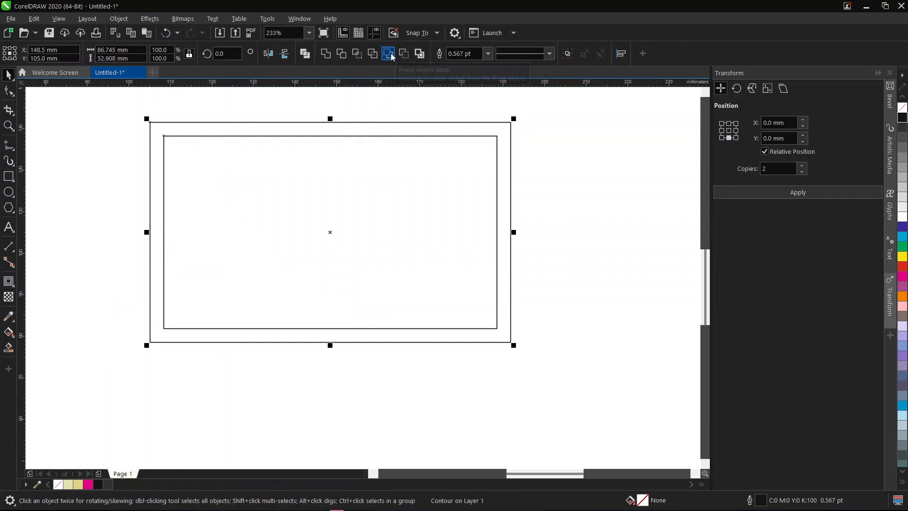
key("ctrl+k")
left_click(557, 132)
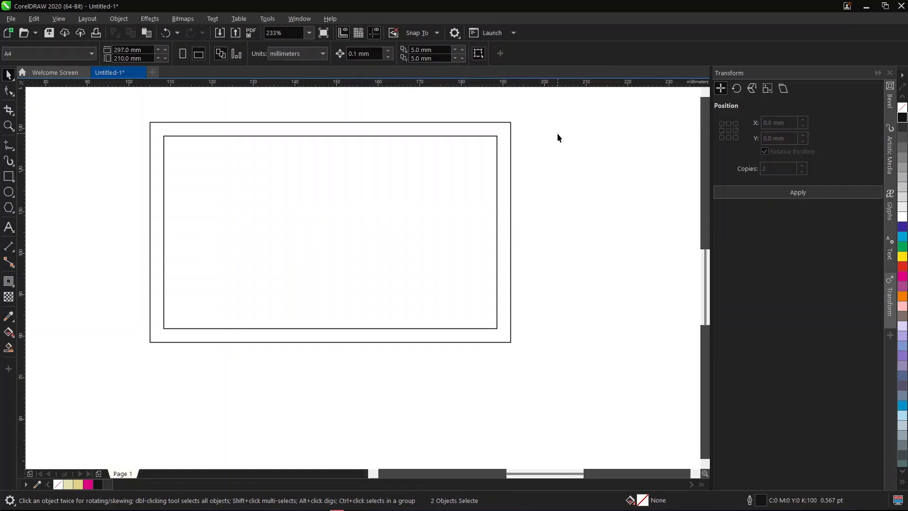
Fill the outer rectangle black without an outline and give the inner rectangle a yellow outline.
left_click(202, 123)
left_click(902, 118)
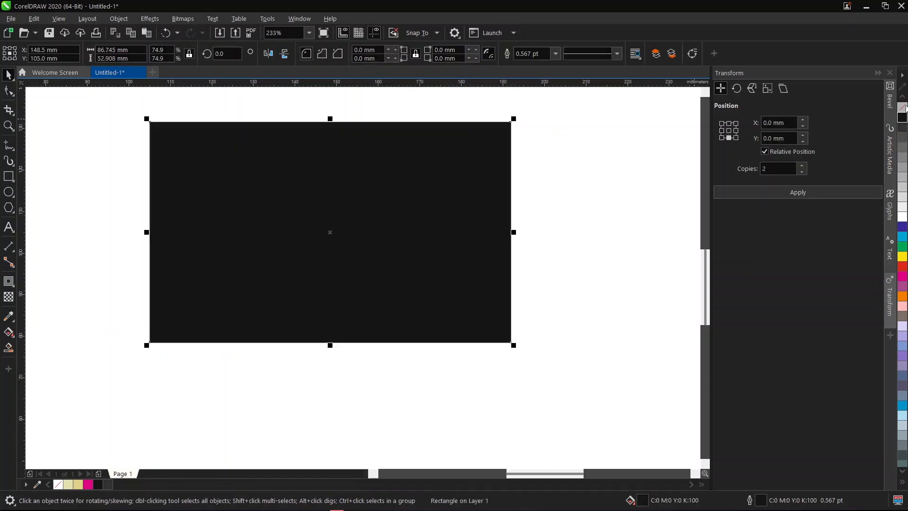
right_click(903, 108)
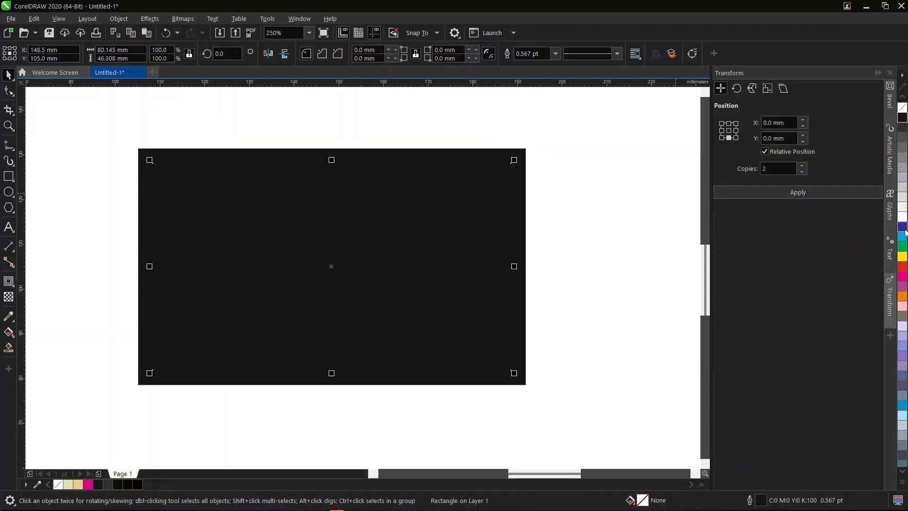
right_click(903, 256)
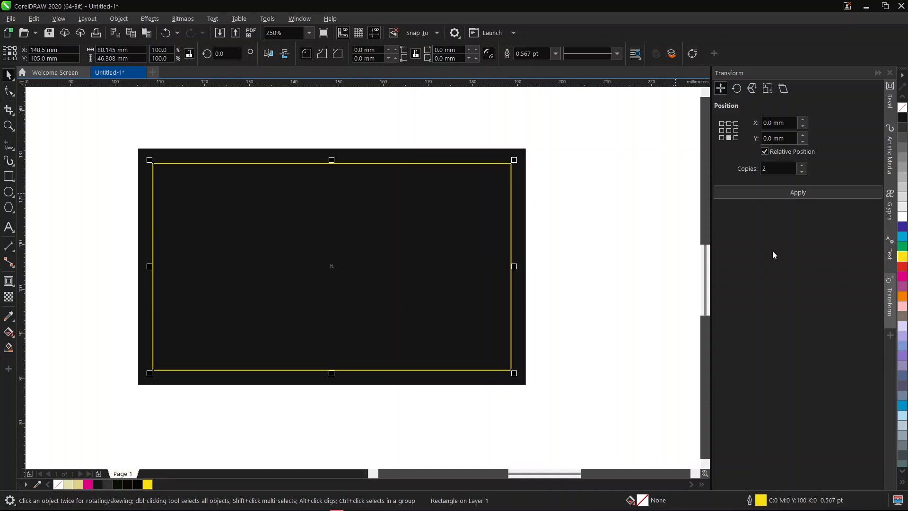
left_click(644, 186)
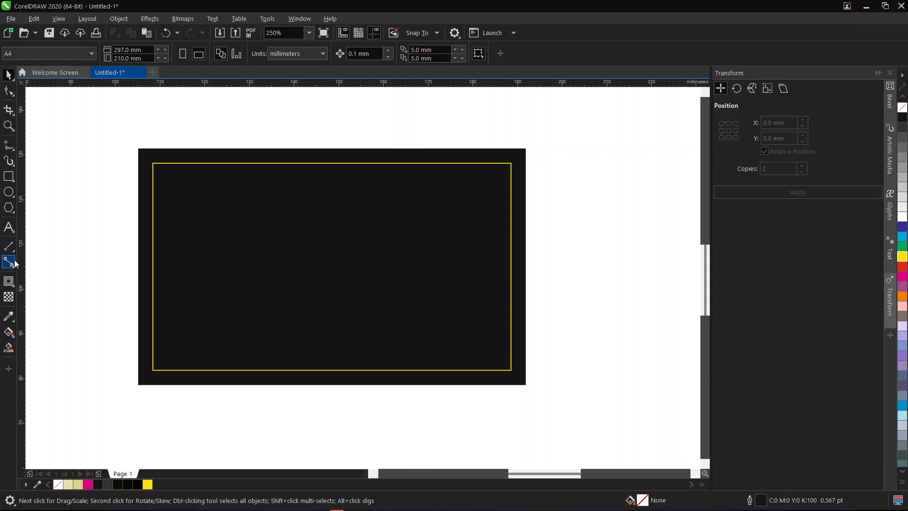
Add the artistic text "Sachin Hi-Tech" above the black card.
left_click(10, 228)
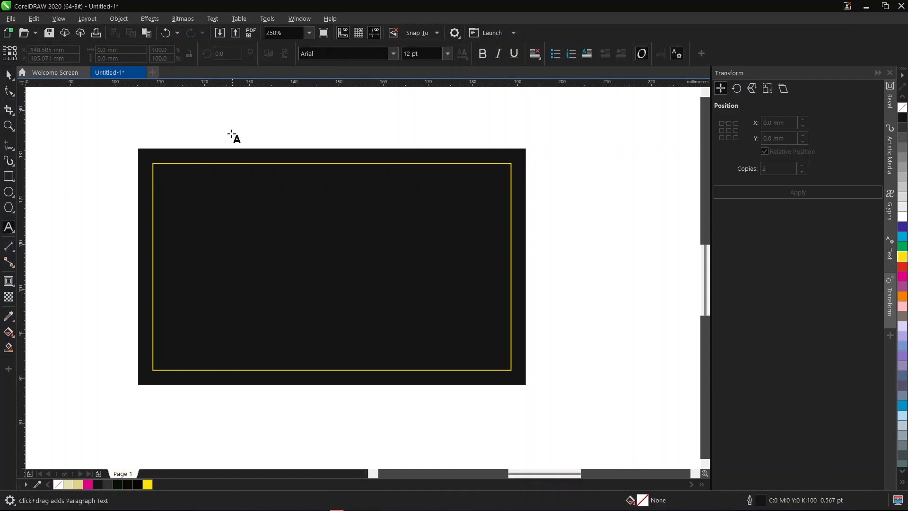
left_click(229, 129)
type("Sacihin ")
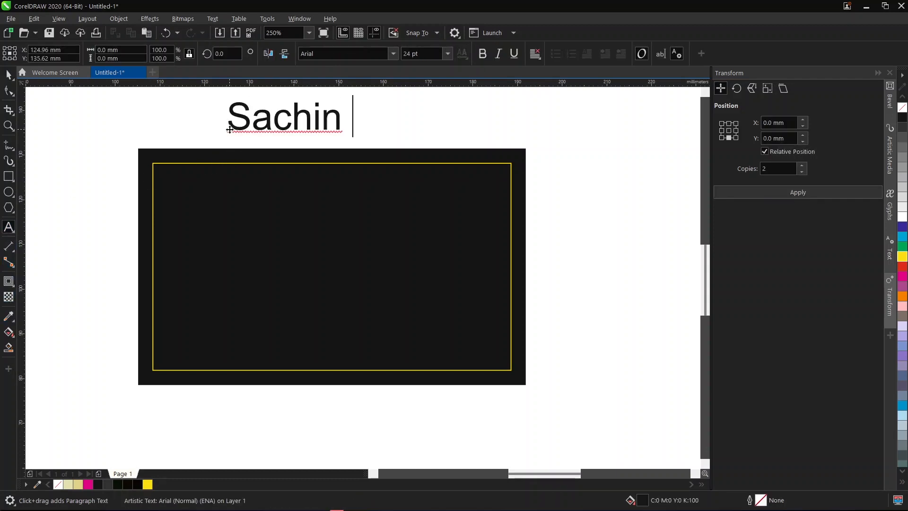
type("Hi-TEch")
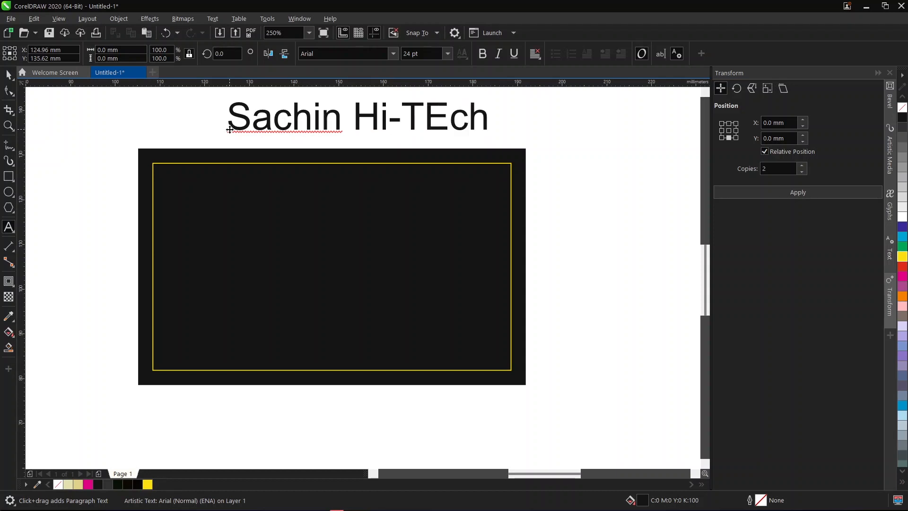
key("BackSpace")
key("BackSpace")
key("BackSpace")
type("ech")
key("ctrl+space")
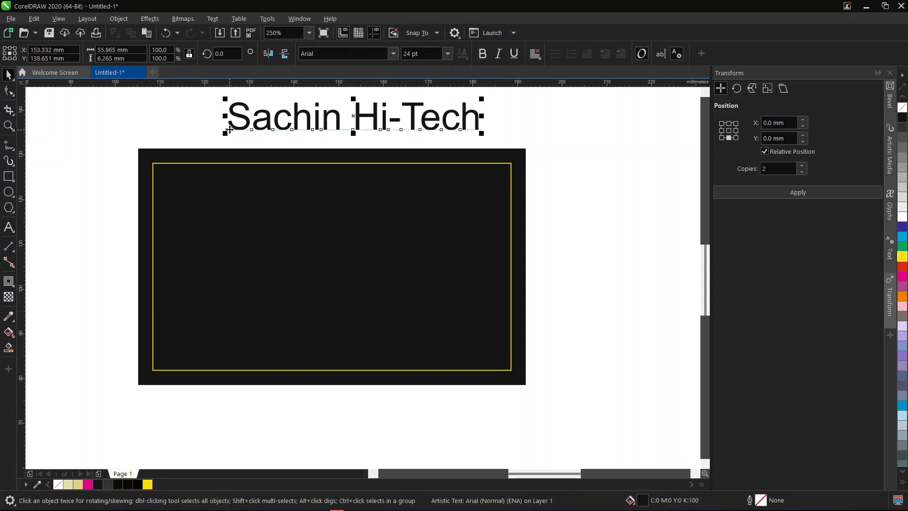
Change the font of the "Sachin Hi-Tech" text to Maqella Script.
scroll(379, 212, "down", 1)
scroll(456, 158, "up", 1)
left_click(390, 55)
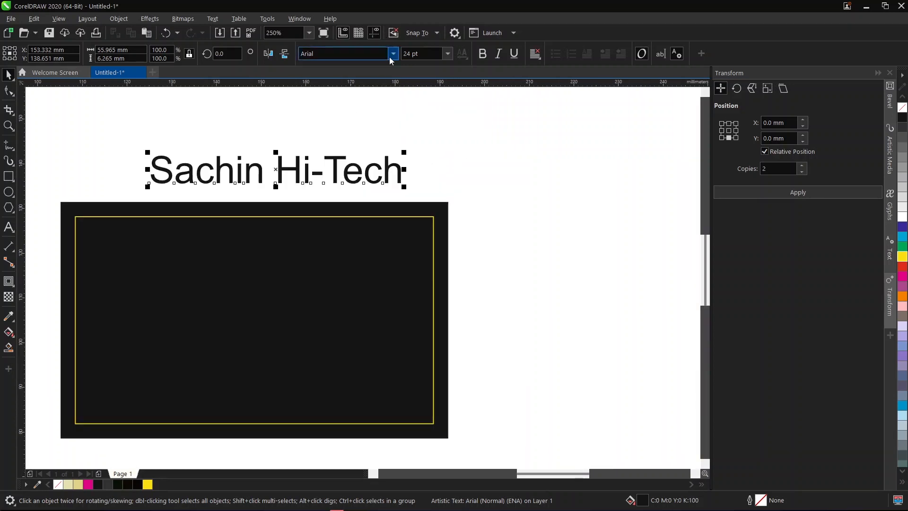
type("ma")
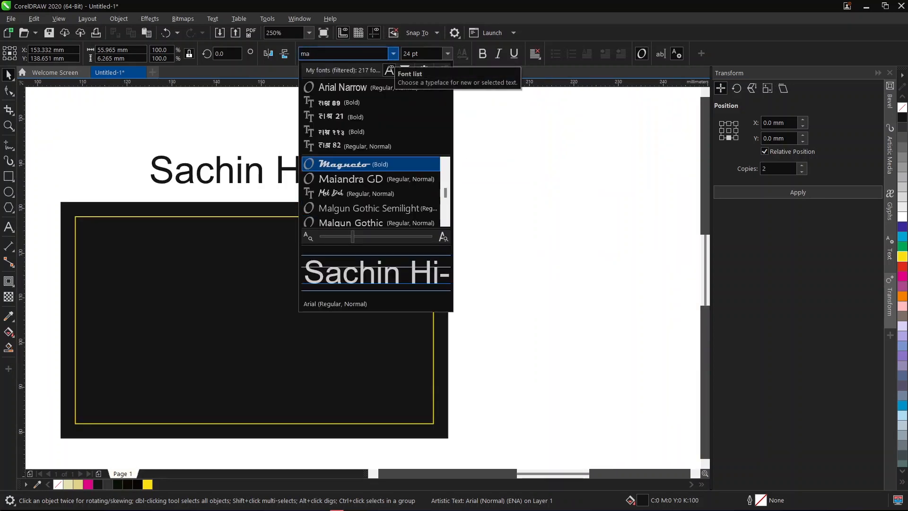
type("q")
key("Return")
left_click(464, 292)
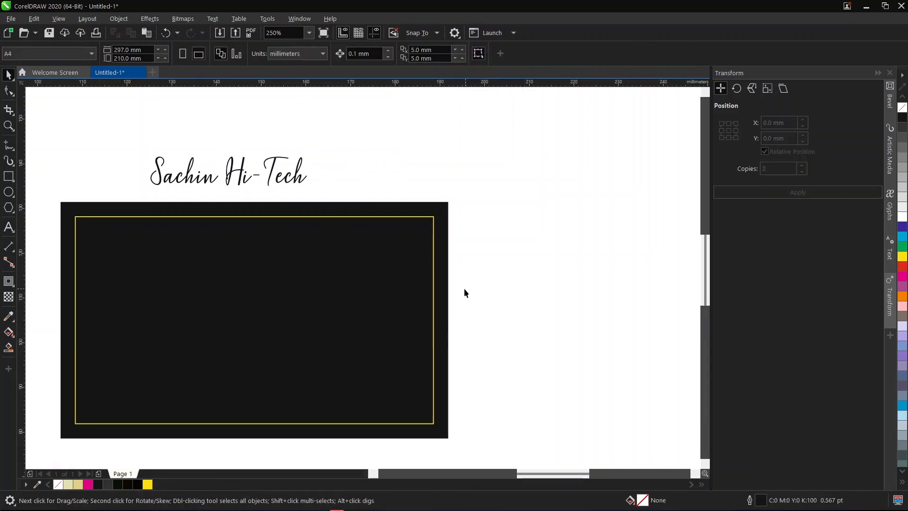
Widen the letter spacing of the "Sachin Hi-Tech" text until it is about 44 mm wide.
left_click(296, 169)
left_click_drag(308, 178, 344, 173)
scroll(334, 172, "down", 2)
scroll(253, 217, "up", 2)
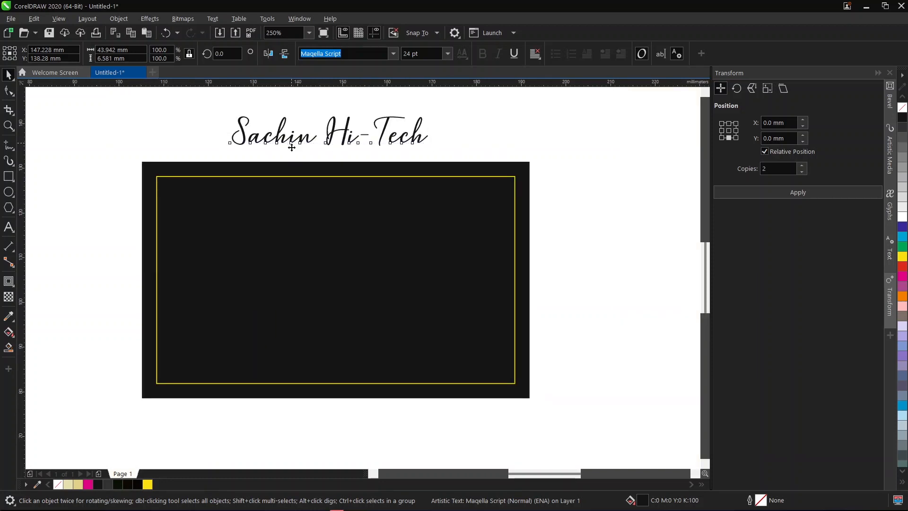
Move the text into the upper part of the card and give it a magenta fill with a white outline.
left_click_drag(292, 142, 293, 221)
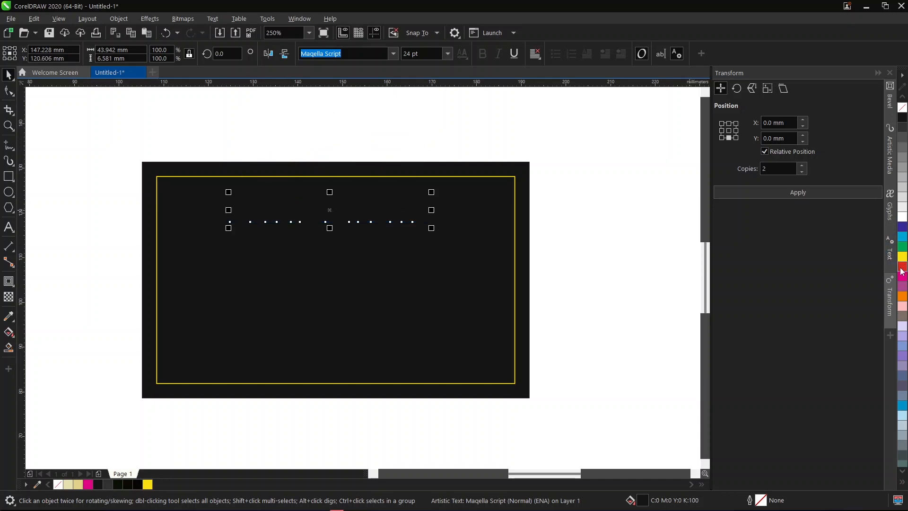
left_click(902, 277)
scroll(433, 227, "up", 2)
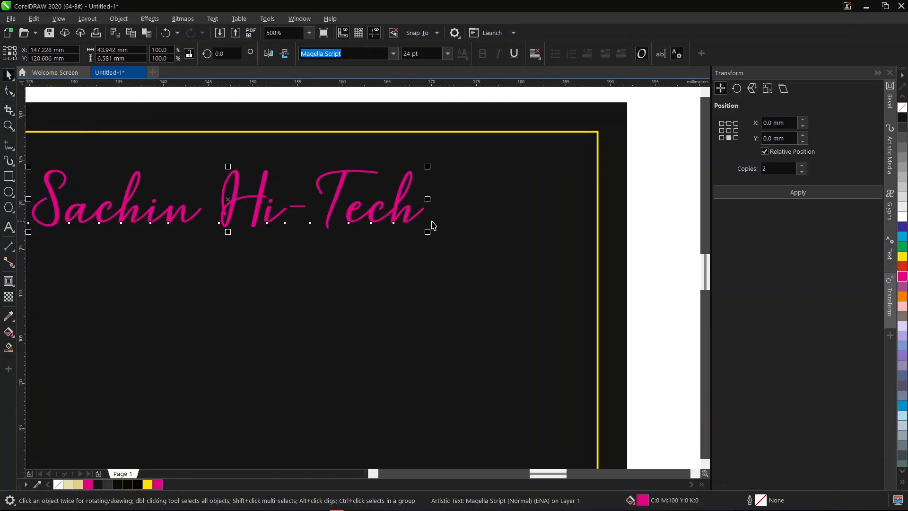
right_click(902, 217)
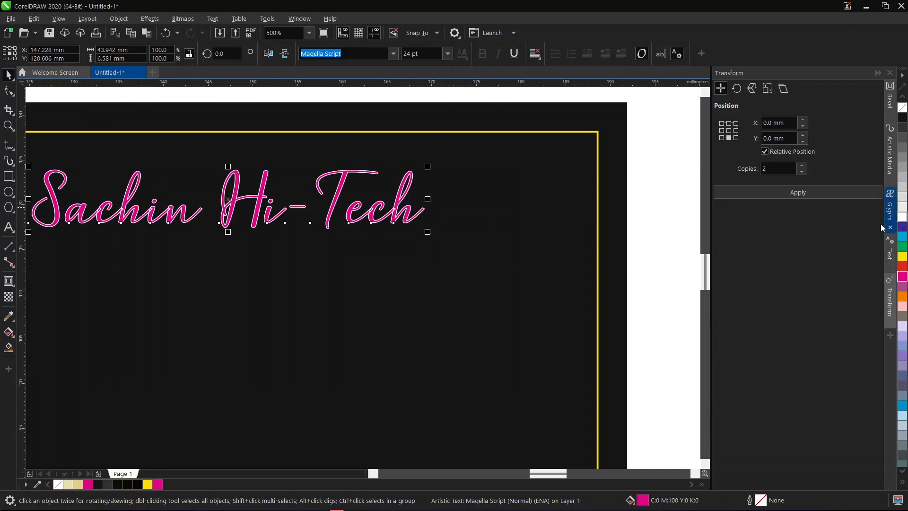
Set the text outline to 2.0 pt with round corners and round line caps, placed behind the fill and scaling with the object.
scroll(394, 217, "up", 2)
double_click(751, 500)
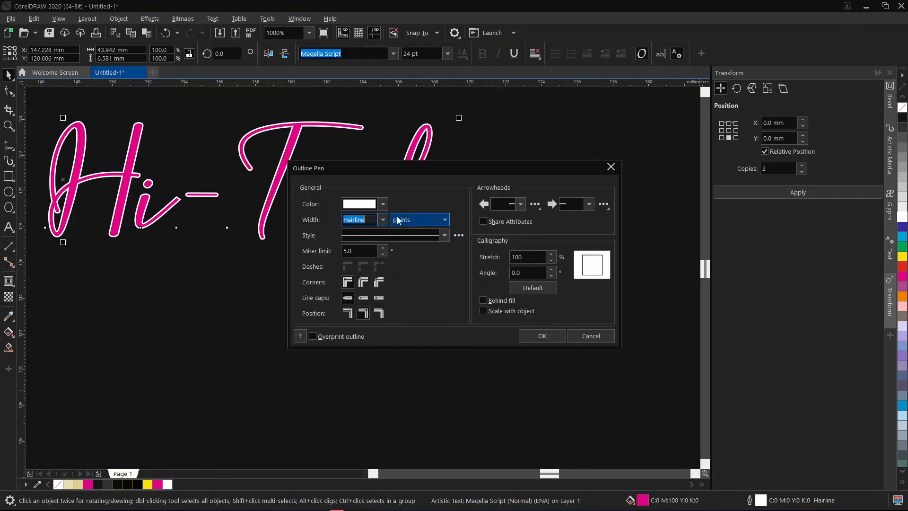
left_click(383, 220)
left_click(358, 279)
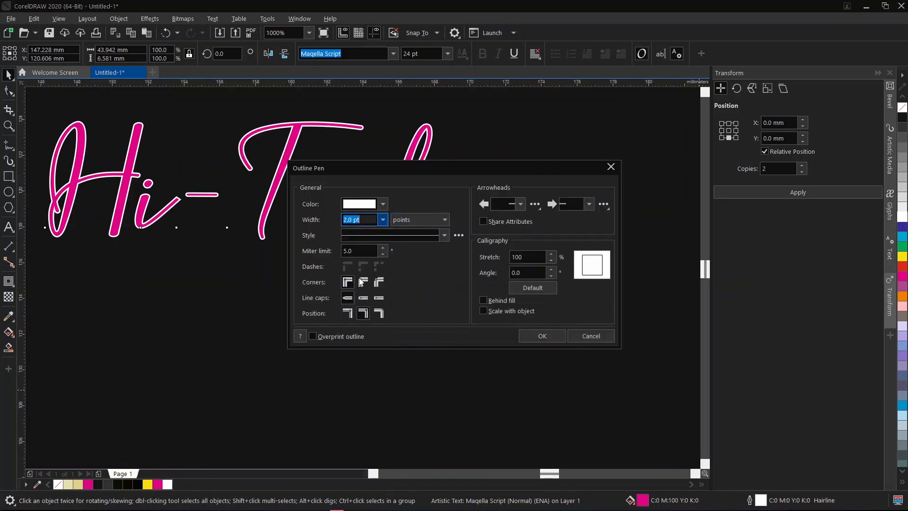
left_click(483, 301)
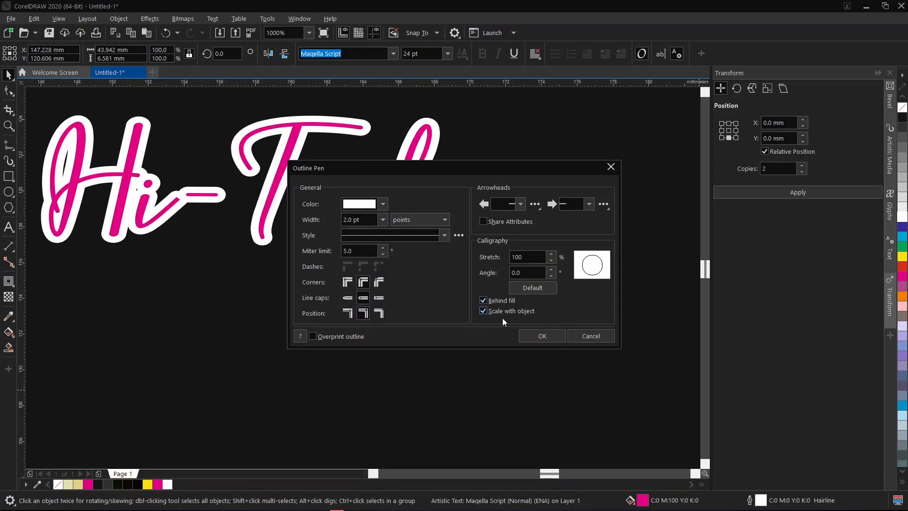
left_click(543, 336)
Set the width of the text's white outline to 1.2 pt.
scroll(459, 226, "up", 1)
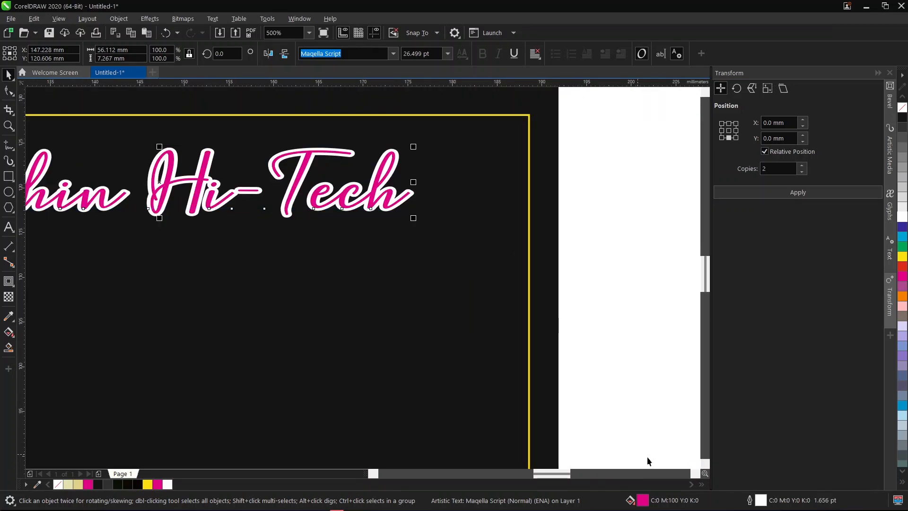
double_click(758, 502)
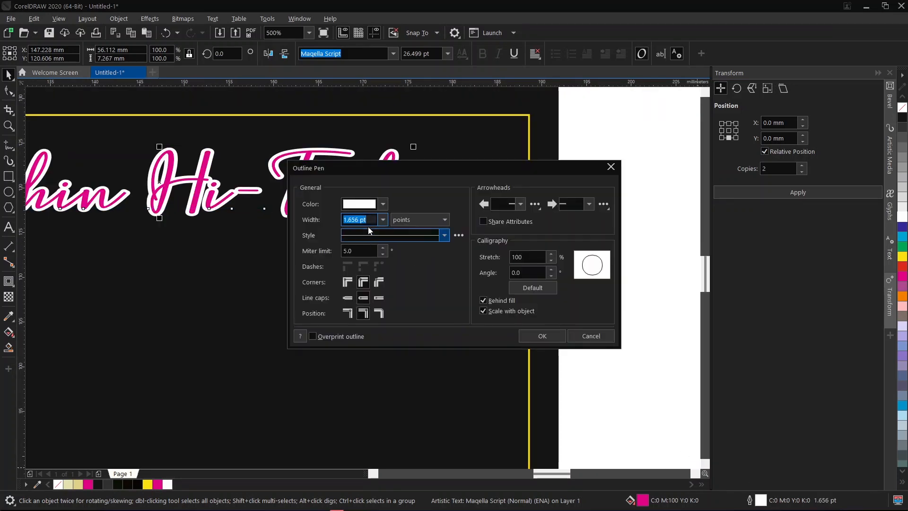
type("1")
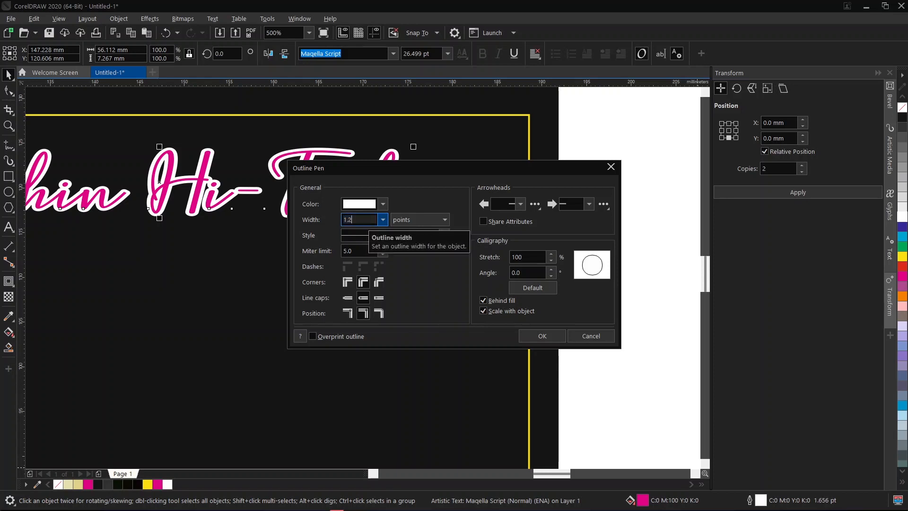
type(".2")
key("Return")
Enlarge the "Sachin Hi-Tech" text to about 65.5 mm wide and centre it horizontally in the yellow frame.
scroll(378, 205, "down", 1)
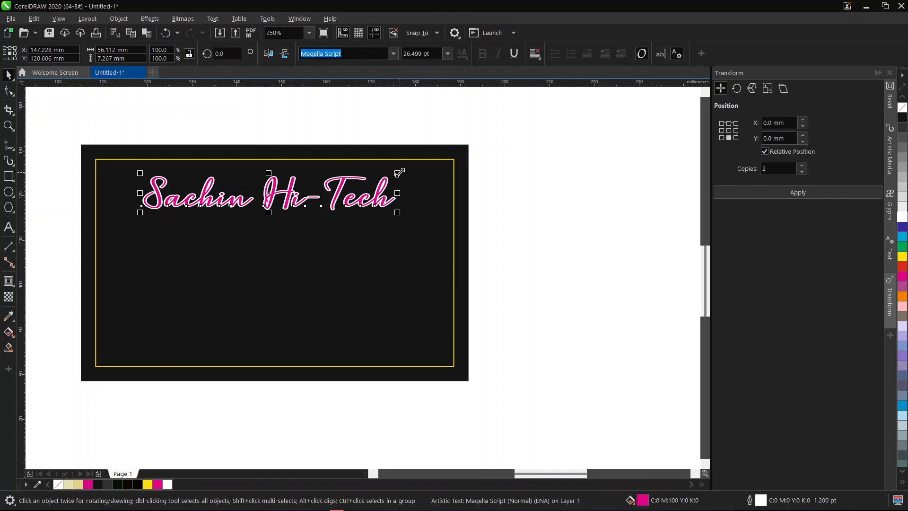
left_click_drag(406, 171, 416, 158)
left_click(428, 177, "shift")
key("c")
left_click(517, 188)
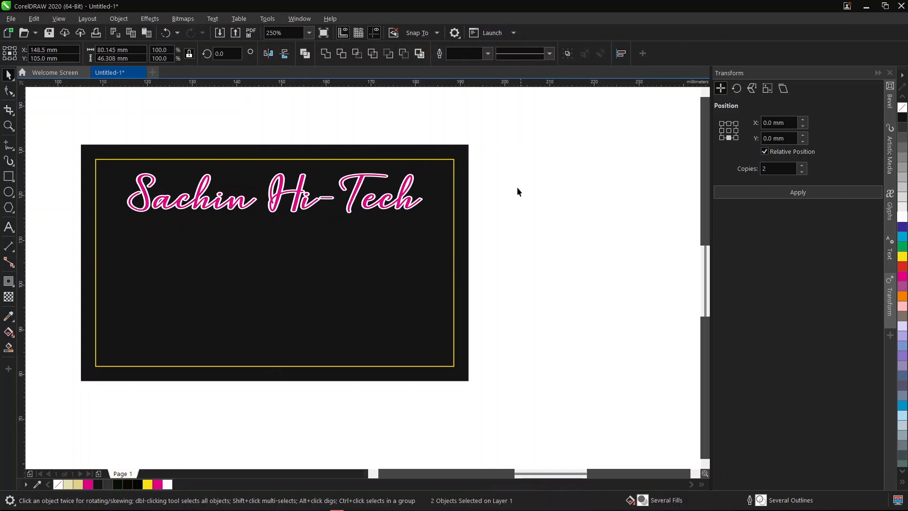
Duplicate the "Sachin Hi-Tech" text directly below the original and make the copy's outline magenta.
left_click_drag(415, 204, 416, 256)
right_click(414, 230)
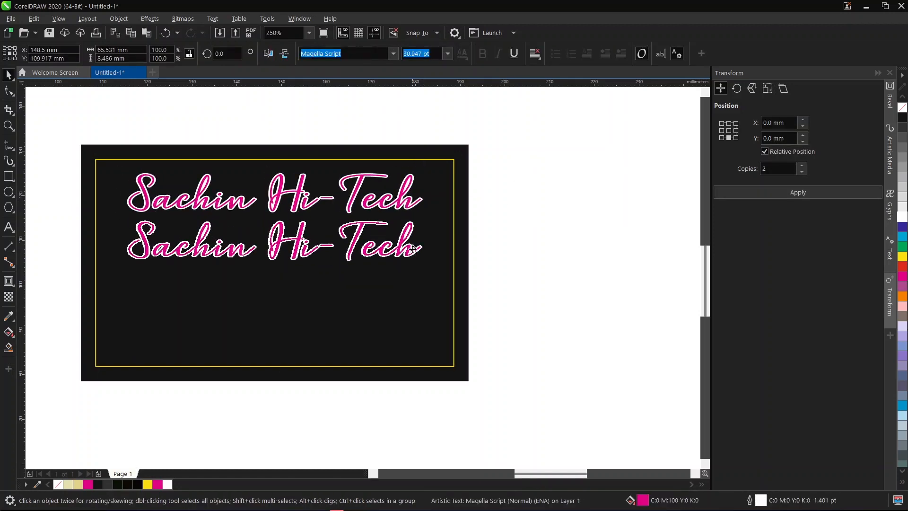
right_click(901, 274)
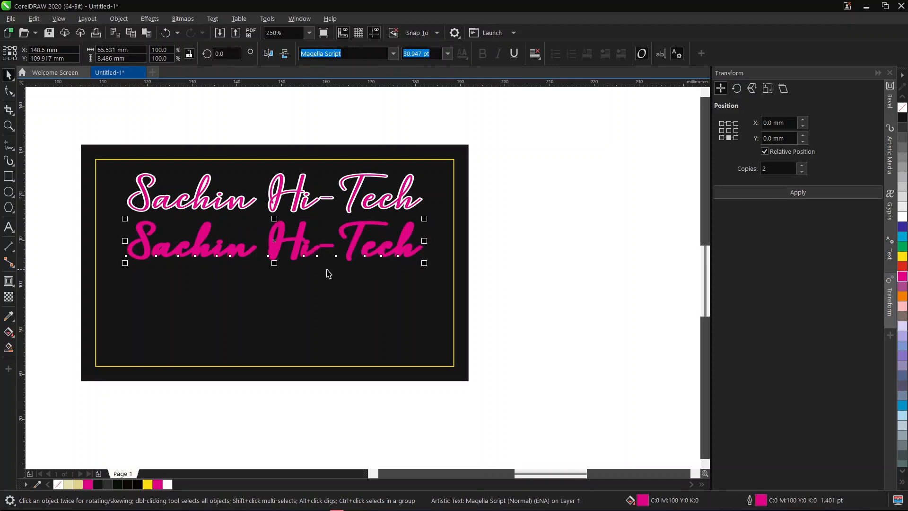
Apply a Gaussian blur with a radius of about 2.7 pixels to the lower magenta copy of the text.
scroll(190, 245, "up", 2)
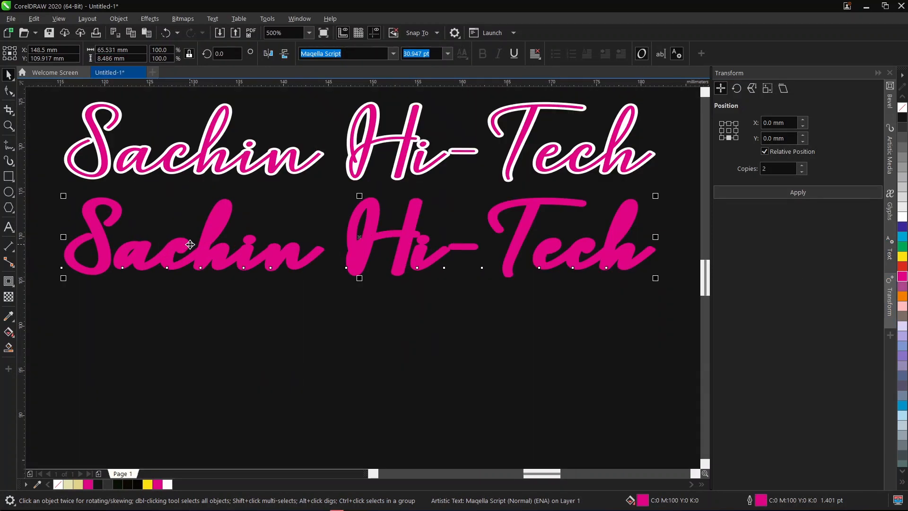
left_click(149, 18)
mouse_move(178, 85)
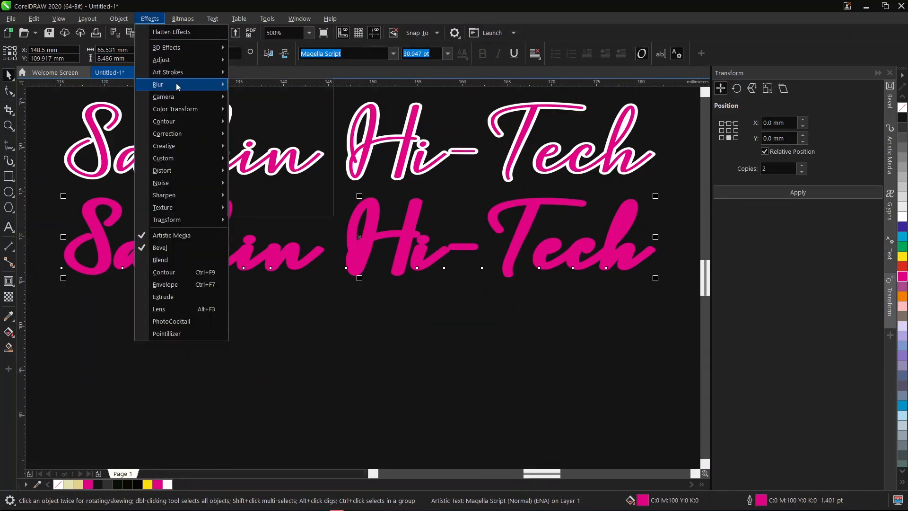
left_click(258, 111)
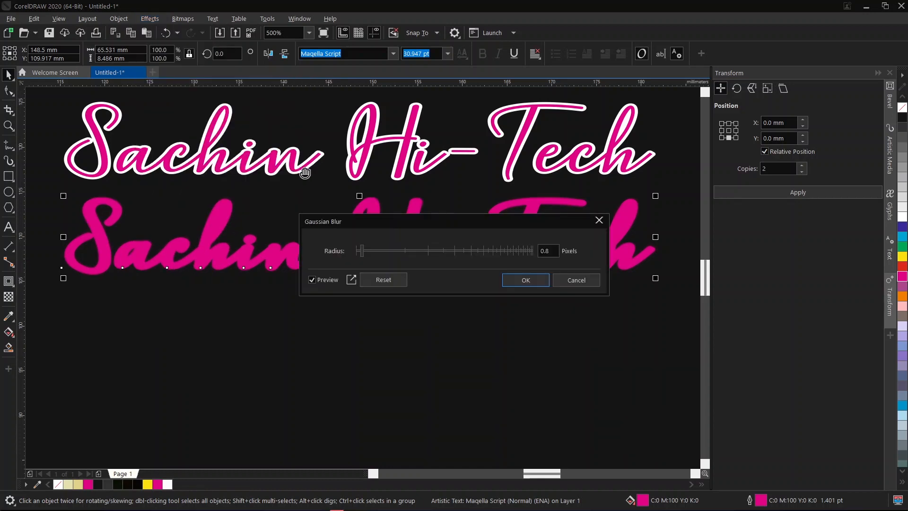
left_click_drag(400, 256, 370, 253)
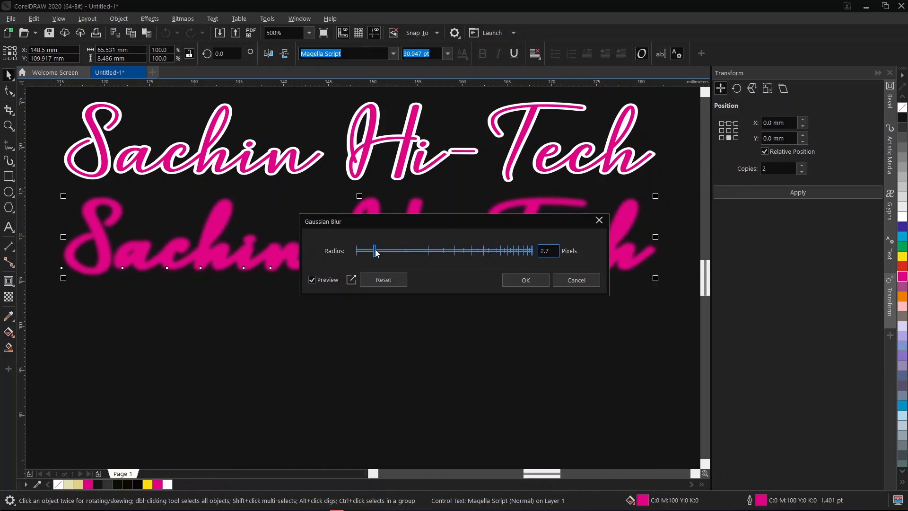
left_click_drag(376, 253, 379, 254)
left_click(528, 281)
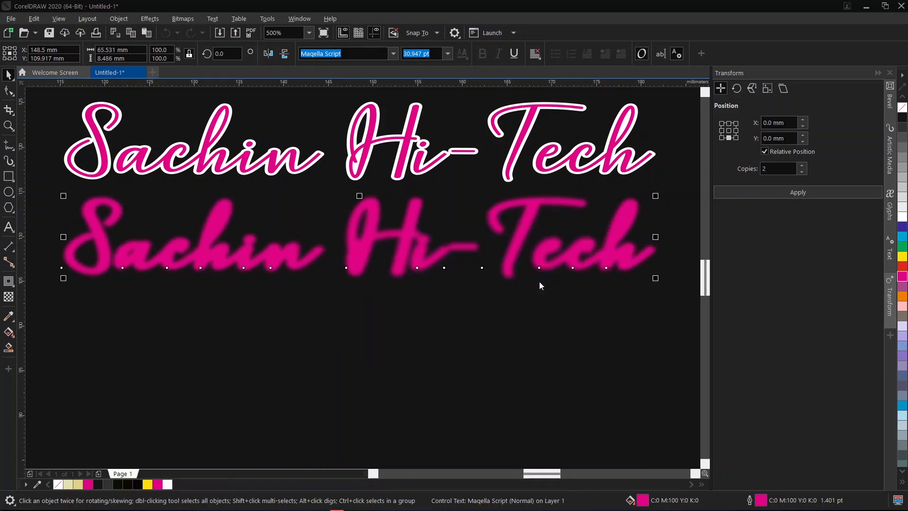
Align the blurred magenta copy vertically with the white-outlined text so that it forms a glow behind it.
left_click(536, 170)
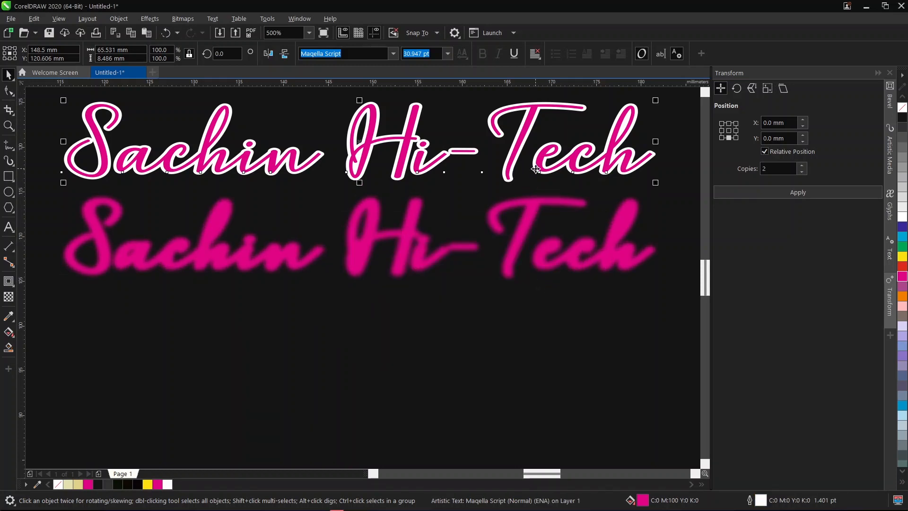
left_click(531, 209, "shift")
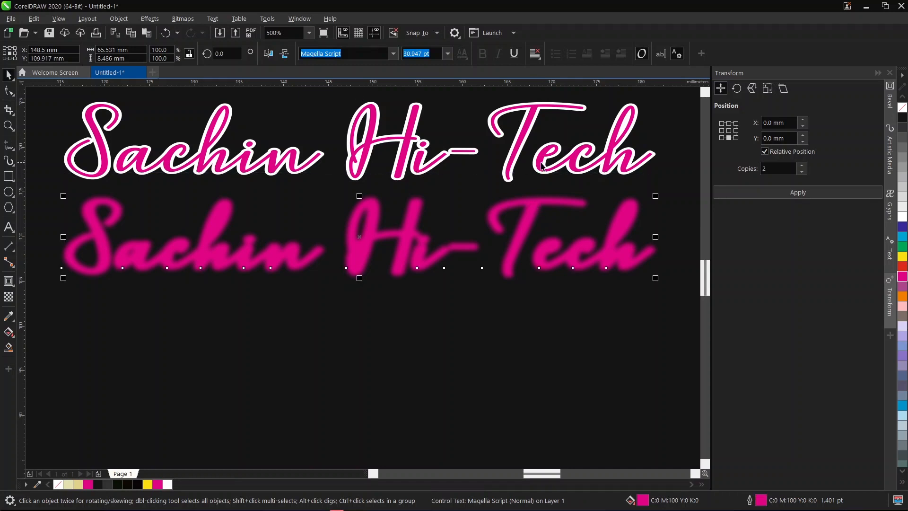
key("e")
scroll(529, 175, "down", 2)
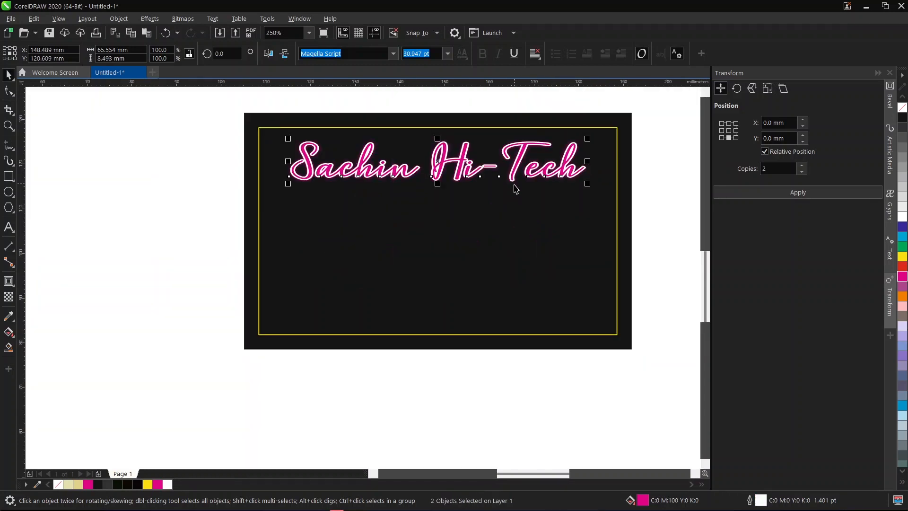
Offset the white-outlined text slightly down and right from its glow and set its outline width to 1.0 pt.
scroll(570, 189, "up", 4)
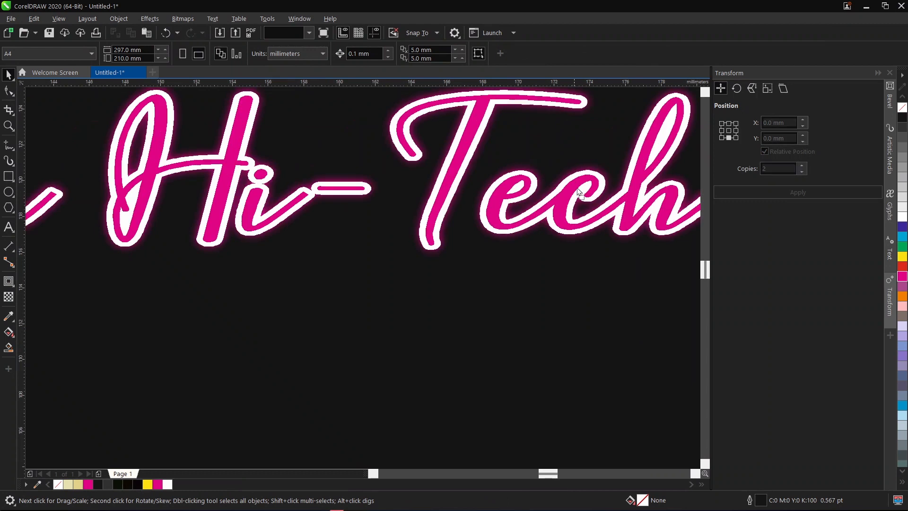
left_click(579, 189)
left_click_drag(579, 189, 581, 189)
double_click(775, 501)
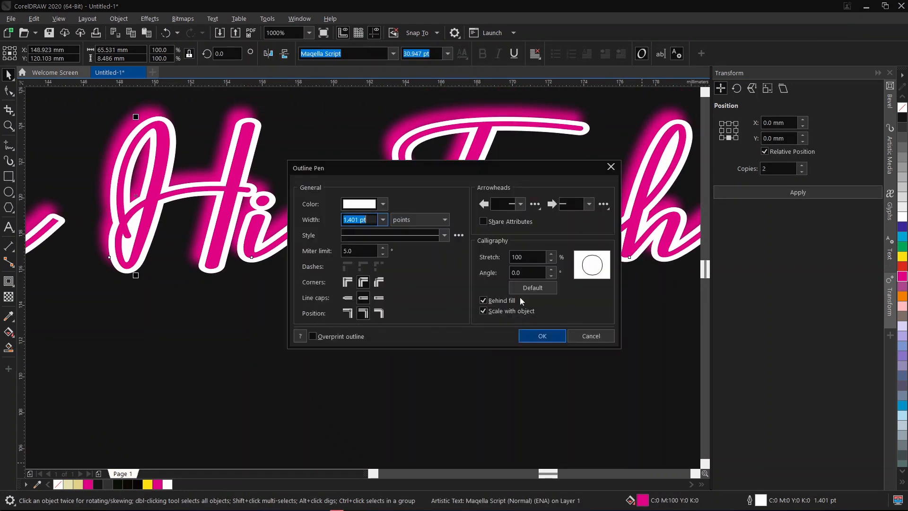
type("1")
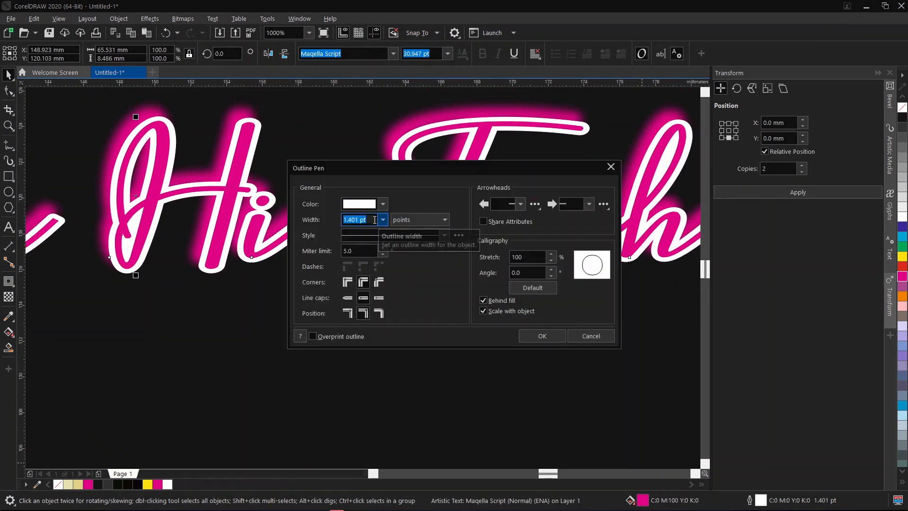
key("Return")
scroll(400, 212, "down", 2)
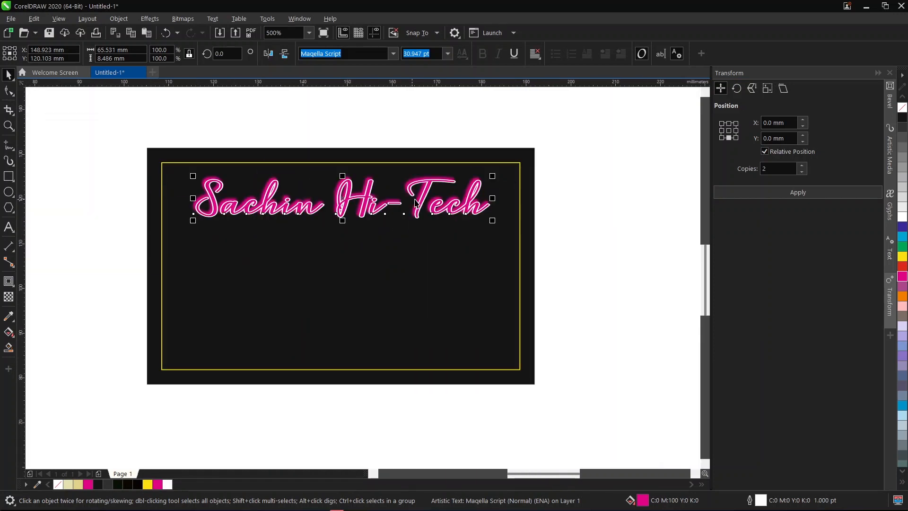
Fine-tune the white-outlined text's offset over the glow, with its centre at about X 148.84, Y 120.0 mm.
left_click(507, 150)
scroll(472, 191, "up", 2)
left_click_drag(471, 201, 466, 204)
scroll(465, 204, "down", 4)
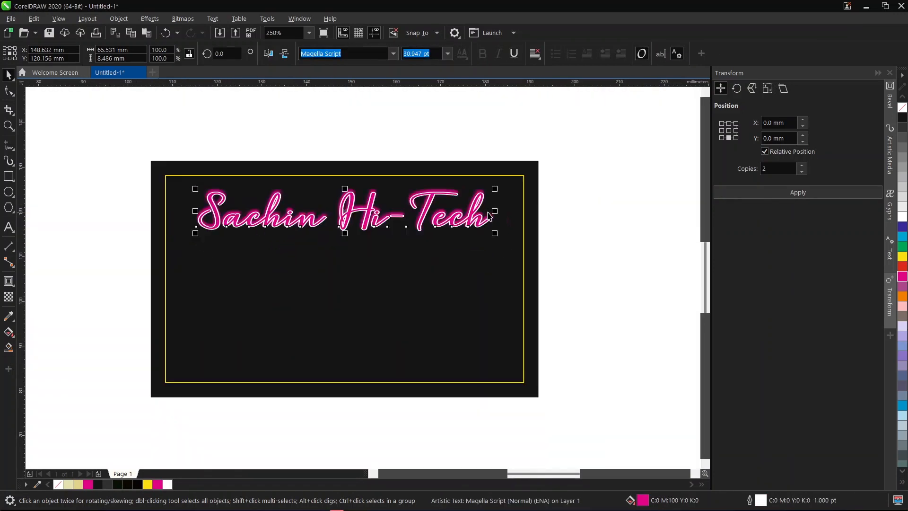
left_click(566, 150)
left_click_drag(566, 150, 322, 280)
scroll(455, 214, "up", 4)
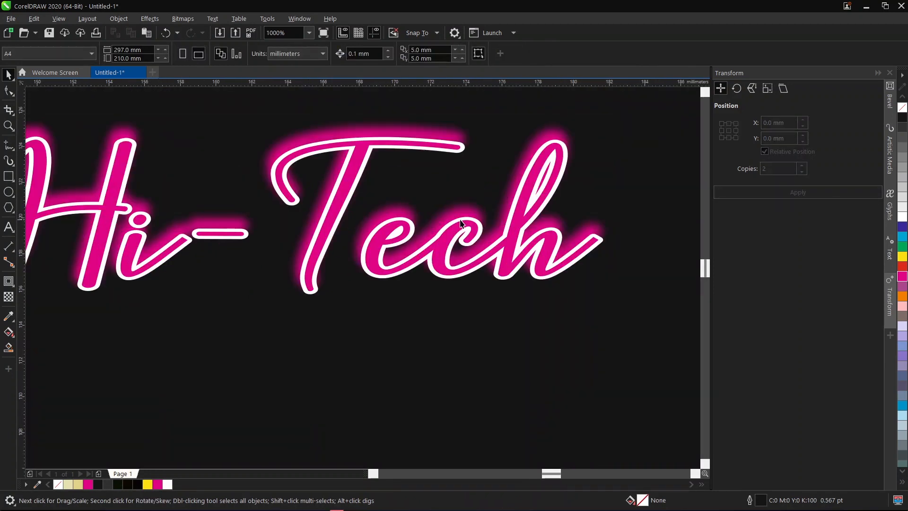
left_click(466, 228)
scroll(466, 228, "down", 4)
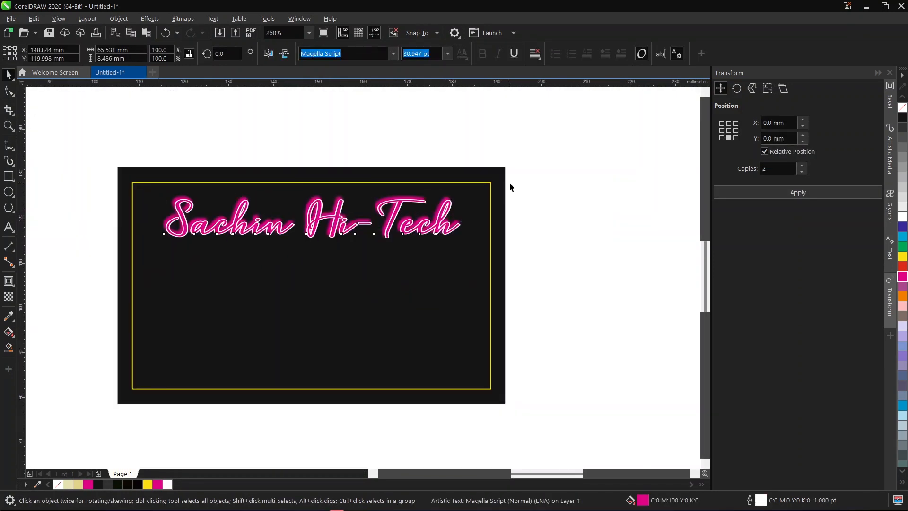
Group the text with its glow and align the group to the top centre of the yellow frame.
left_click(528, 139)
left_click_drag(528, 139, 80, 283)
key("ctrl+g")
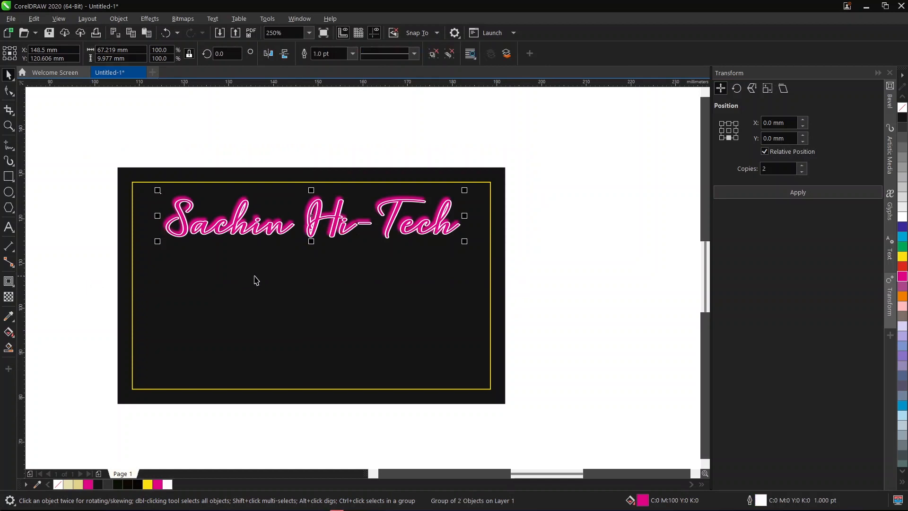
left_click(327, 288, "shift")
left_click(510, 218)
left_click(428, 219)
left_click(434, 276, "shift")
key("t")
left_click(476, 235)
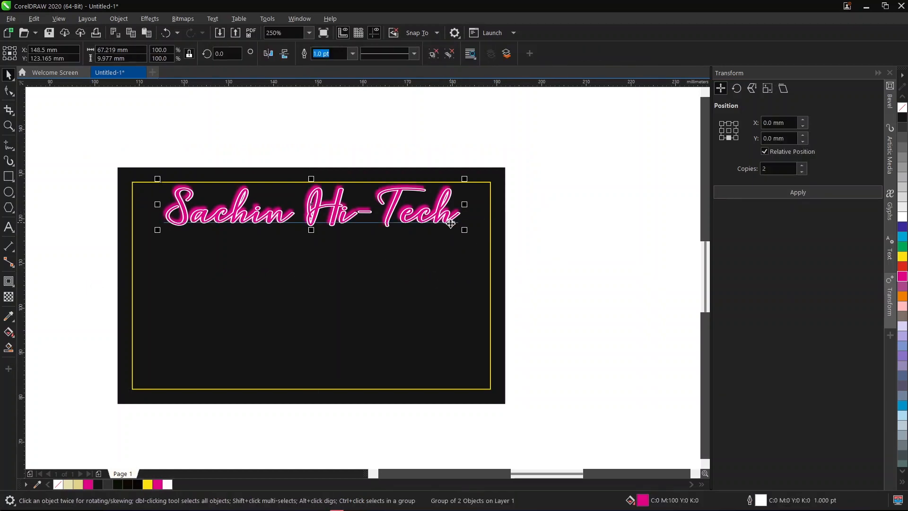
Move the text group down from the frame's top edge to about Y 122.55 mm.
left_click(453, 228)
scroll(447, 229, "up", 4)
left_click_drag(447, 231, 445, 252)
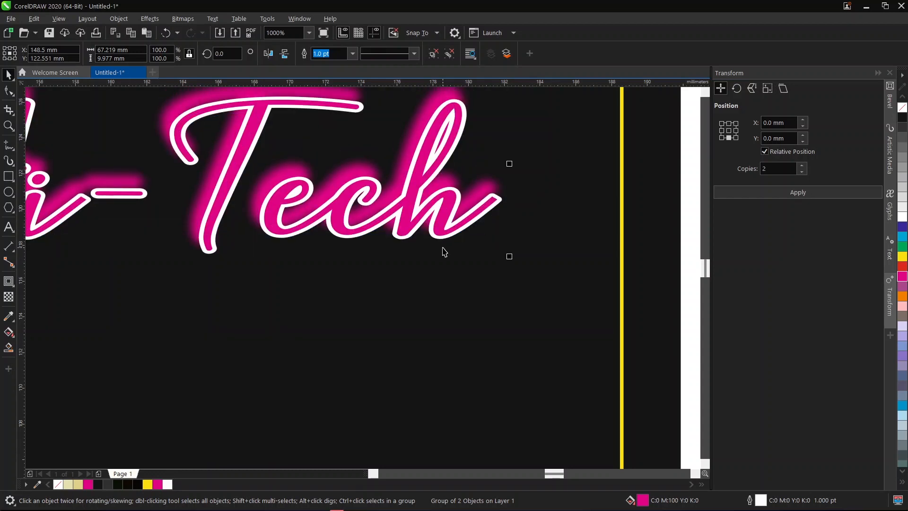
scroll(587, 252, "down", 2)
left_click(648, 255)
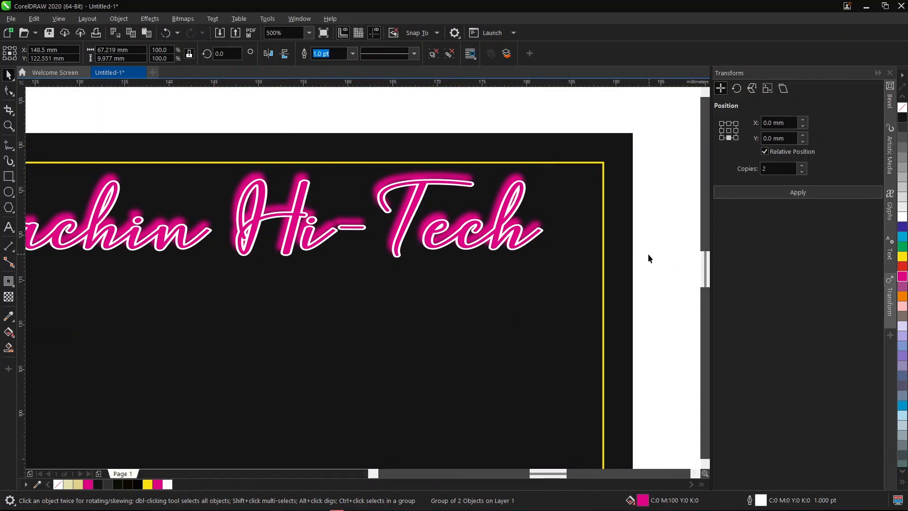
scroll(648, 256, "down", 2)
Try to draw a horizontal two-point line below the text and centre it in the yellow frame.
left_click(9, 146)
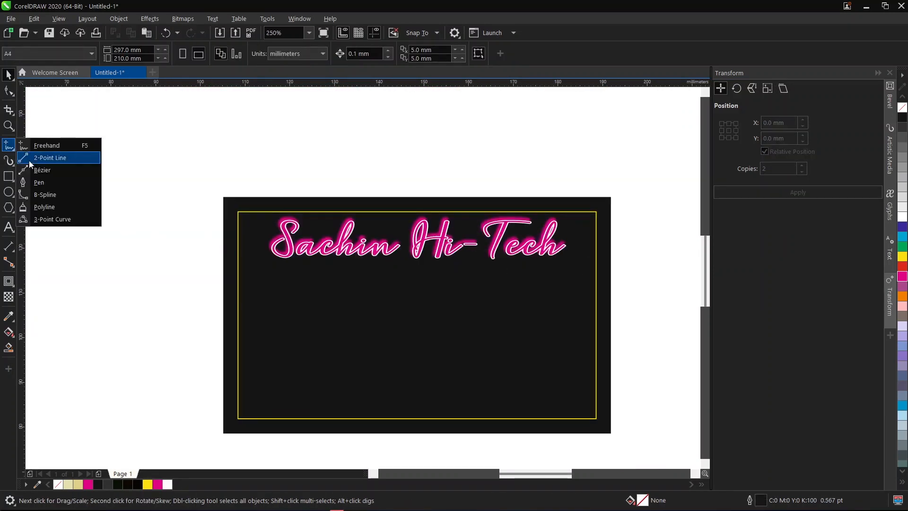
left_click(33, 159)
left_click_drag(259, 277, 561, 277)
key("space")
left_click(561, 289)
left_click(634, 265)
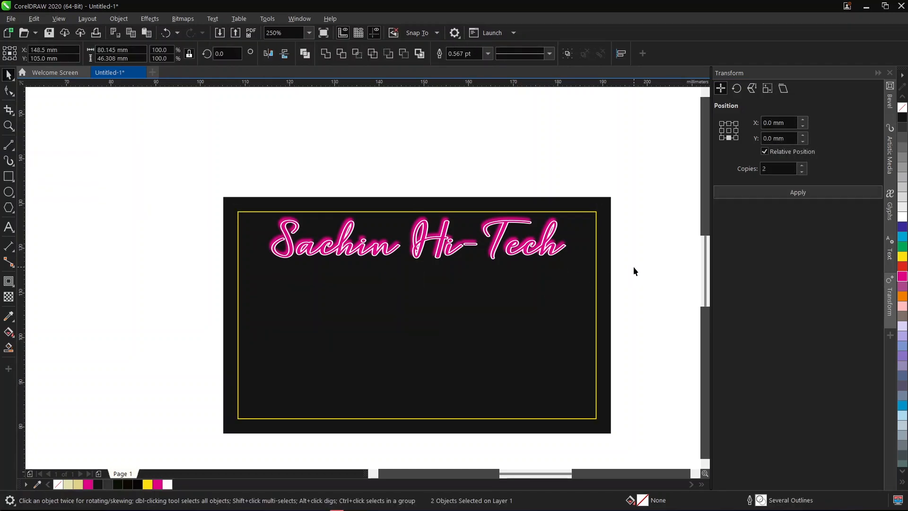
Nudge the text group down to about Y 121.7 mm.
left_click(519, 234)
left_click(519, 233)
scroll(516, 234, "up", 3)
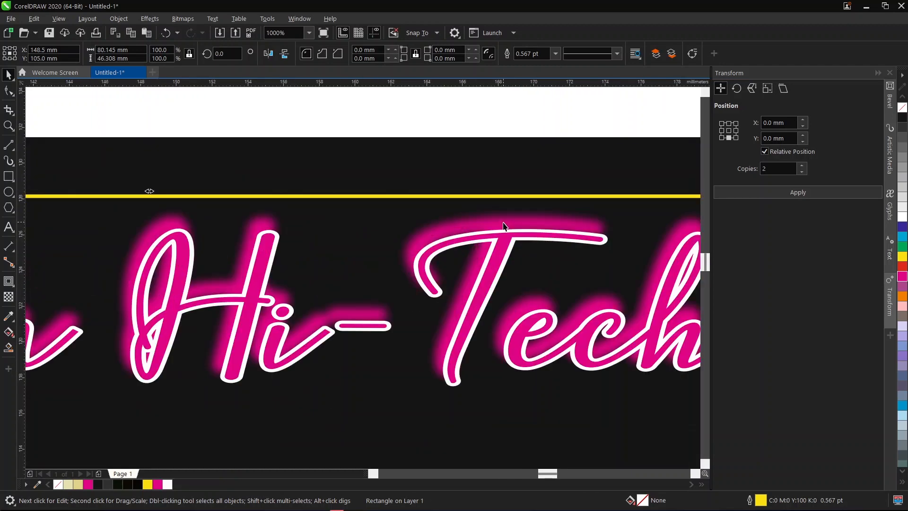
left_click(507, 236)
scroll(507, 236, "down", 2)
scroll(503, 243, "up", 2)
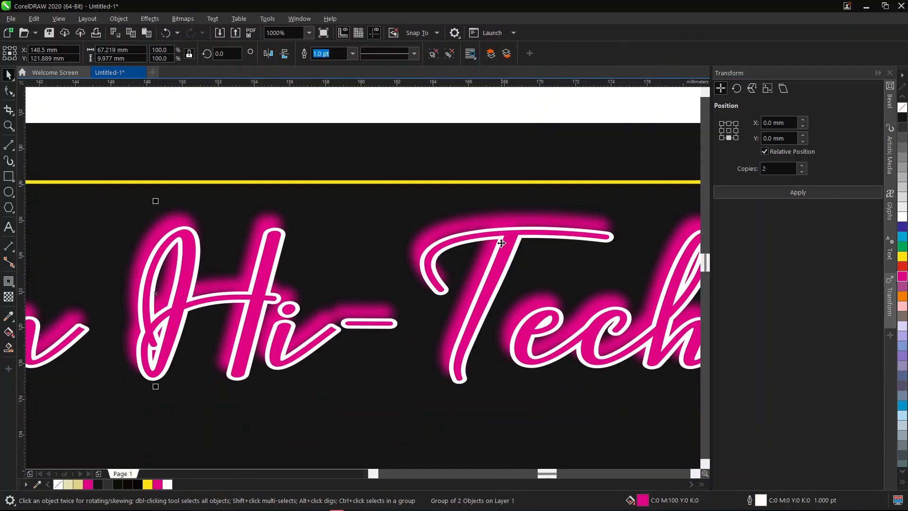
scroll(502, 248, "down", 3)
scroll(558, 281, "up", 2)
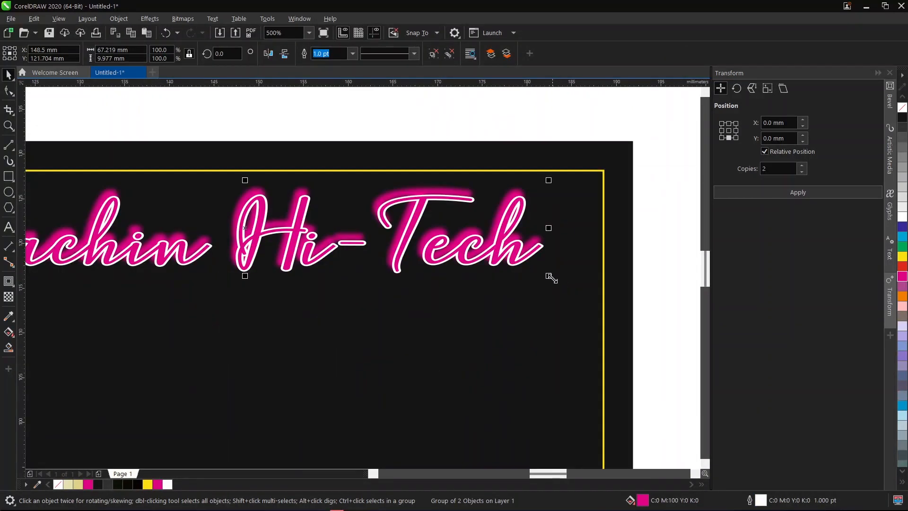
Enlarge the text group proportionally about its centre to about 72.3 mm wide.
left_click_drag(548, 275, 560, 290)
scroll(560, 290, "down", 2)
left_click(631, 254)
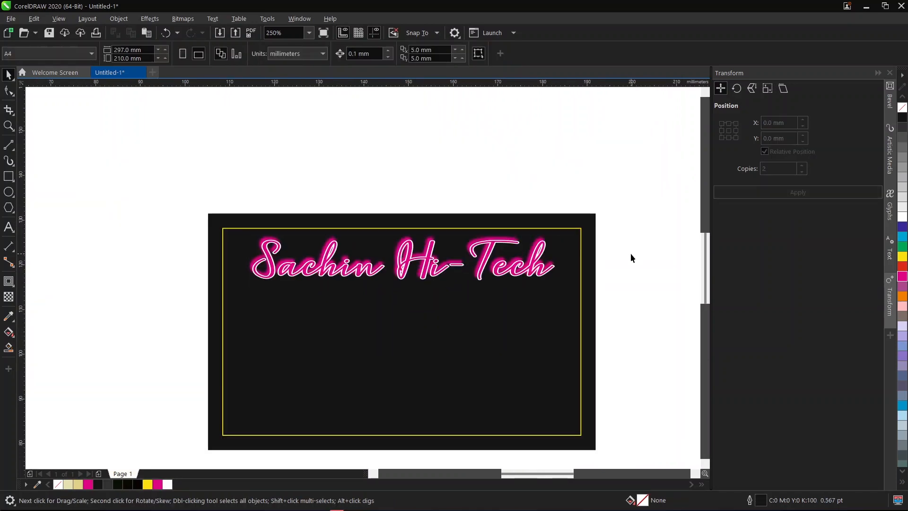
left_click(543, 277)
scroll(563, 283, "up", 2)
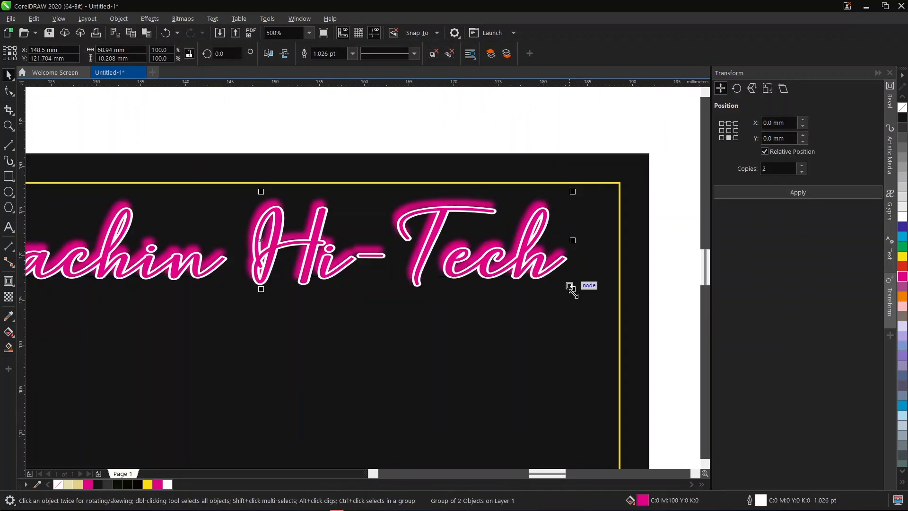
left_click_drag(570, 288, 585, 312)
scroll(568, 315, "down", 4)
left_click(510, 307)
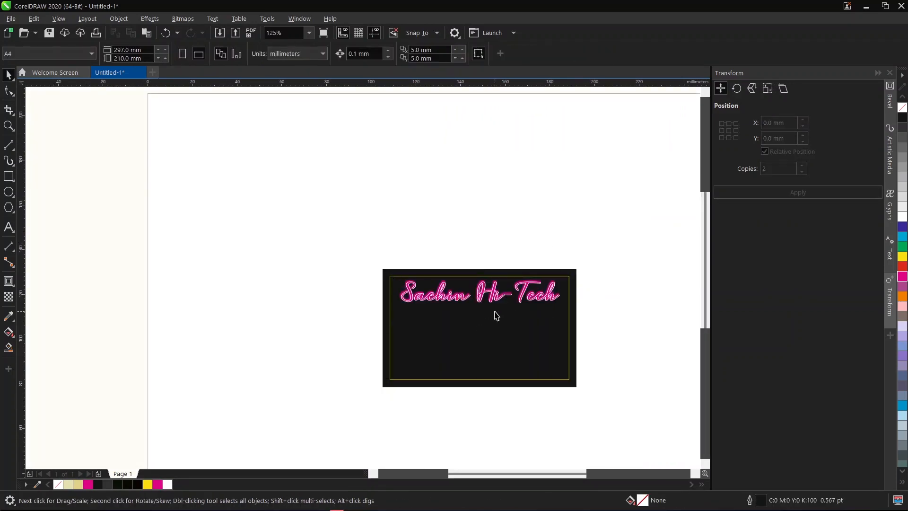
Stretch the text group downward to about 11.3 mm high, keeping it horizontally centred in the yellow frame.
left_click(495, 307)
scroll(492, 308, "up", 4)
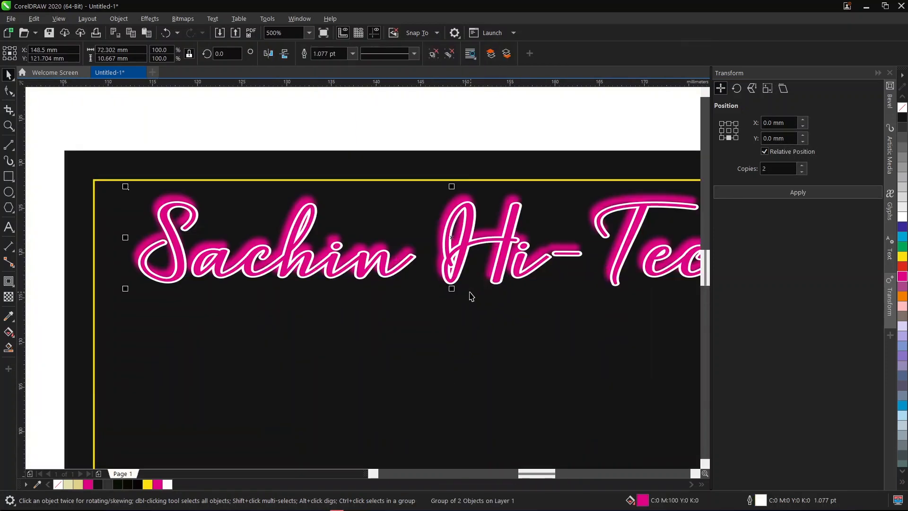
left_click_drag(453, 289, 454, 297)
scroll(427, 290, "down", 1)
left_click(440, 306, "shift")
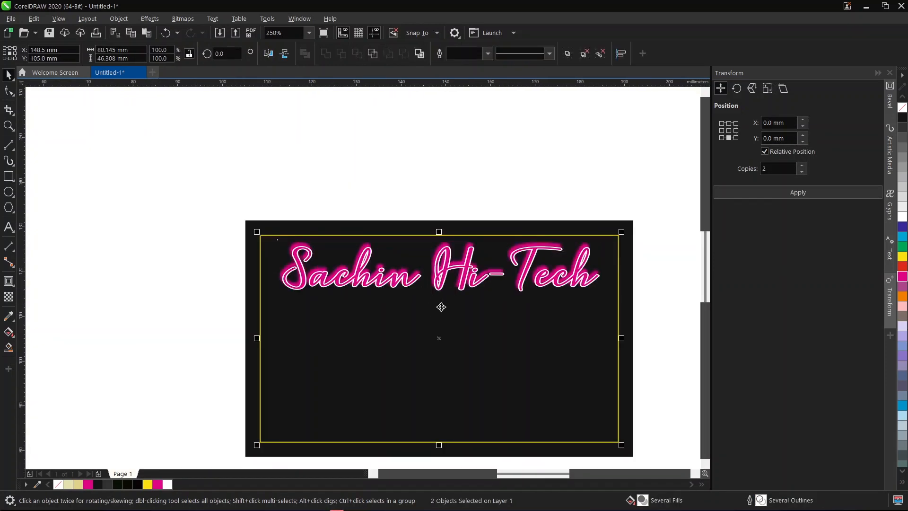
left_click(484, 185)
scroll(470, 265, "up", 2)
left_click(470, 262)
scroll(470, 265, "up", 2)
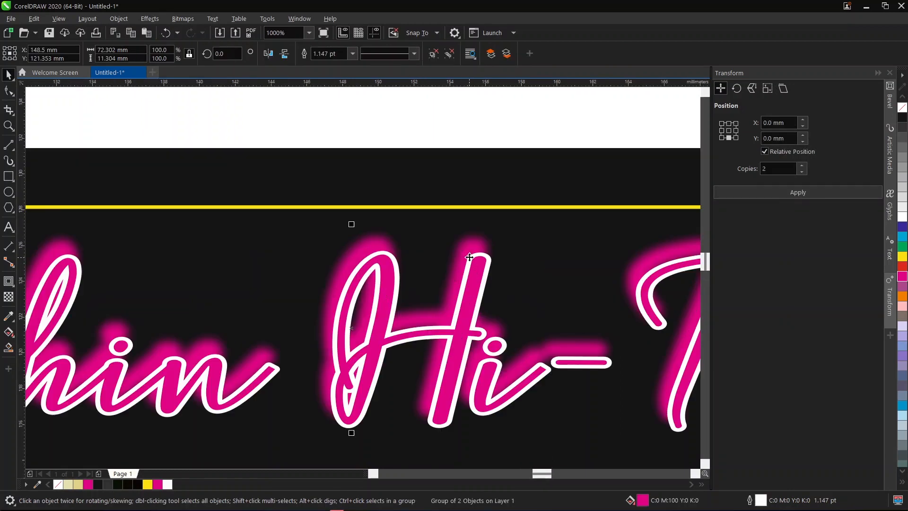
scroll(432, 246, "down", 2)
scroll(225, 229, "down", 2)
key("Escape")
scroll(185, 257, "up", 2)
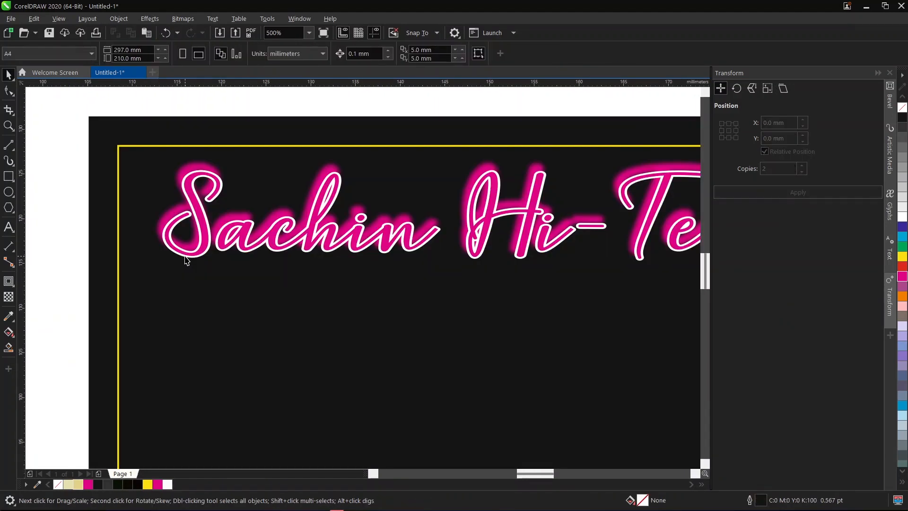
Draw a horizontal two-point line about 70.6 mm long just below the "Sachin Hi-Tech" text.
left_click(9, 145)
scroll(81, 217, "down", 2)
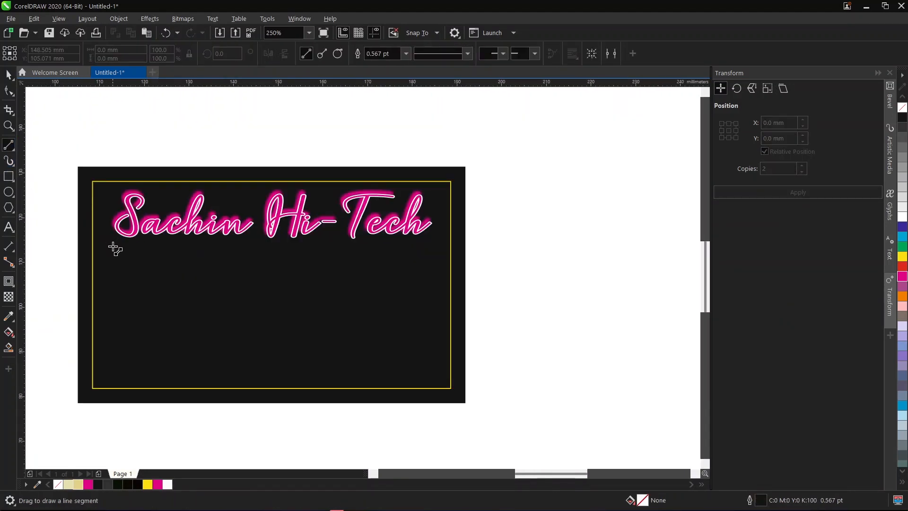
left_click_drag(112, 246, 429, 247)
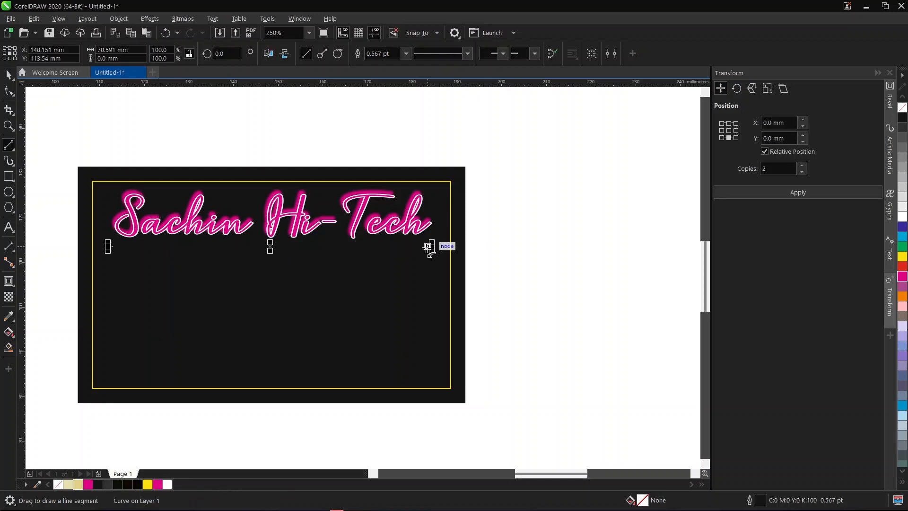
key("space")
Give the line a pale yellow outline and centre it horizontally in the yellow frame.
scroll(378, 255, "up", 1)
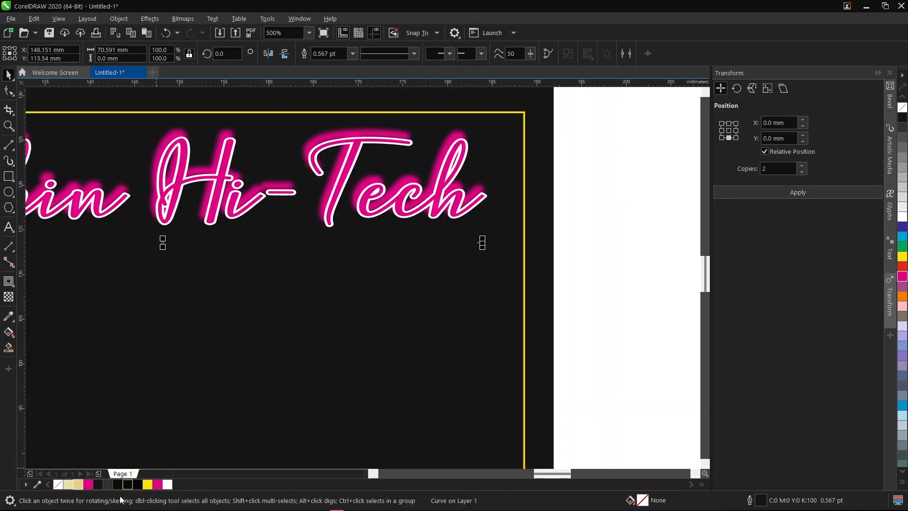
right_click(78, 484)
scroll(430, 251, "down", 1)
left_click(479, 241, "shift")
key("c")
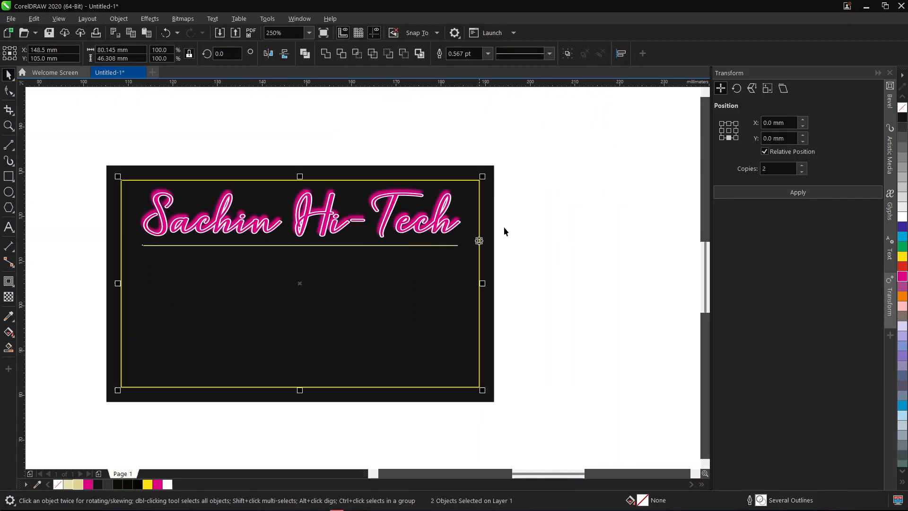
Set the divider line's outline width to 1.0 pt and lengthen it symmetrically to about 73.2 mm.
left_click(504, 228)
left_click(447, 246)
scroll(445, 247, "up", 1)
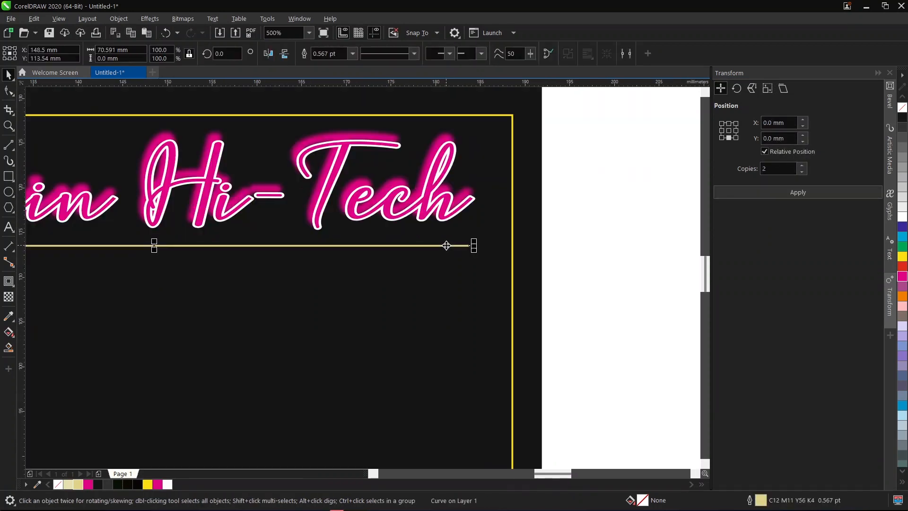
left_click(353, 53)
left_click(334, 97)
scroll(402, 161, "down", 1)
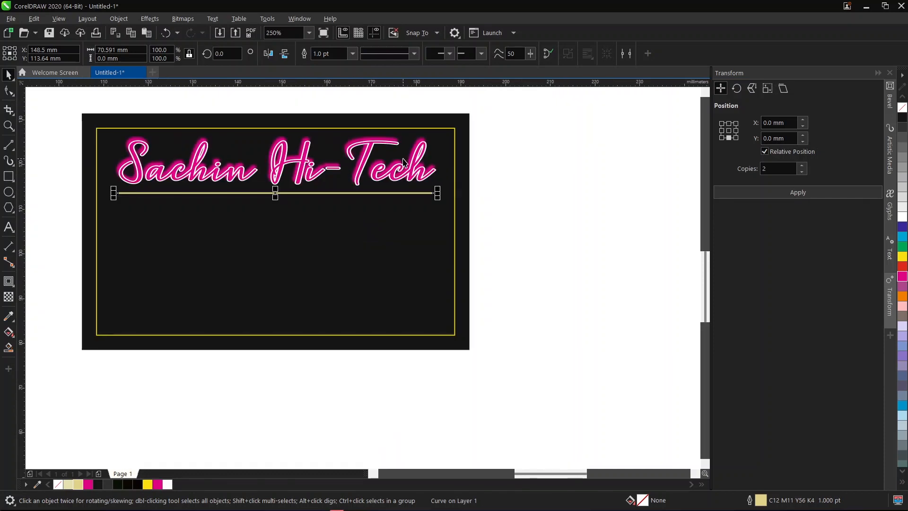
left_click_drag(439, 194, 445, 194)
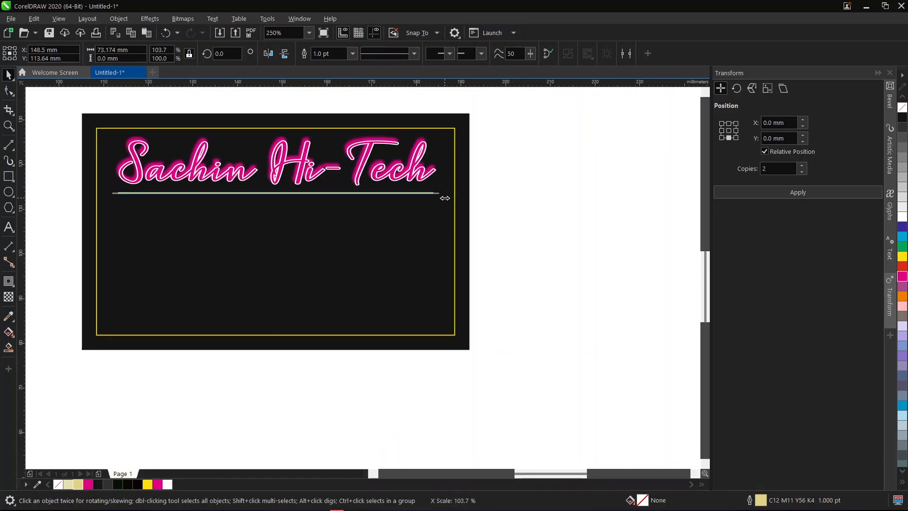
Enlarge the "Sachin Hi-Tech" heading slightly about its centre to match the divider line's width, and group it with the line.
left_click(424, 182)
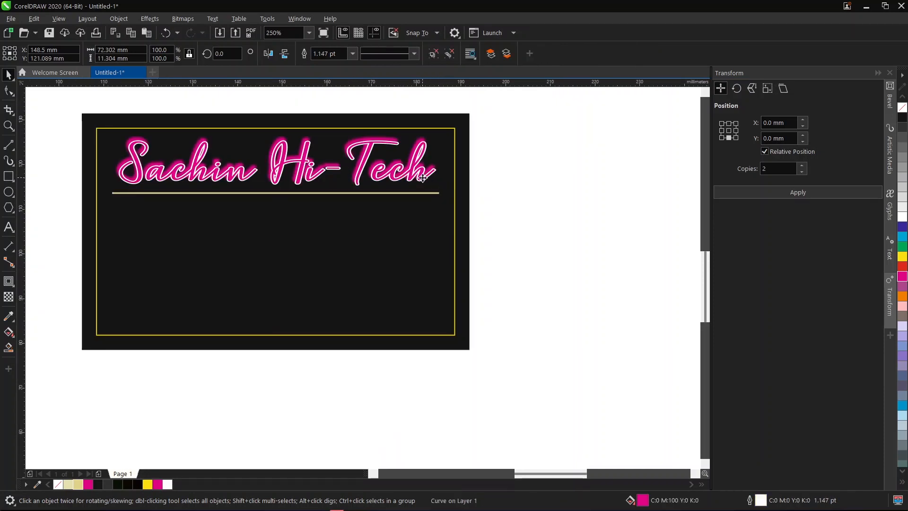
scroll(443, 199, "up", 1)
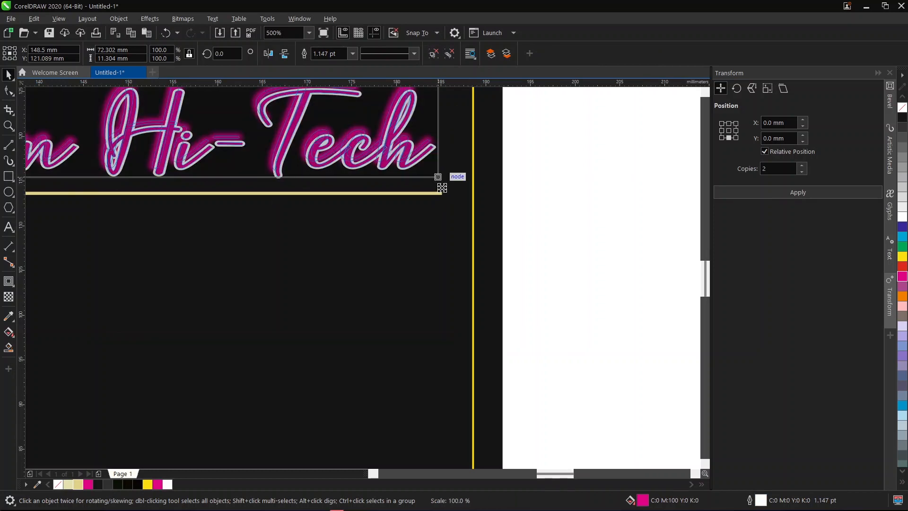
left_click(441, 193, "shift")
scroll(442, 191, "down", 1)
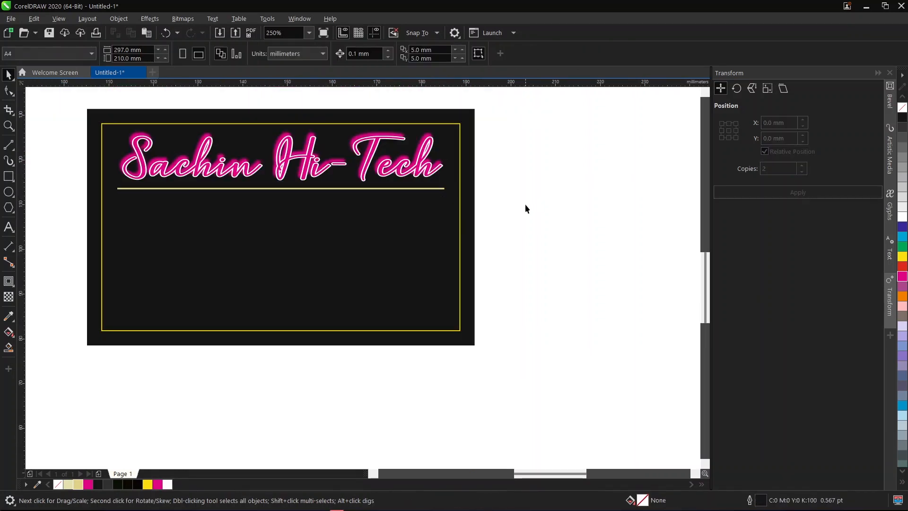
key("ctrl+g")
left_click(685, 205)
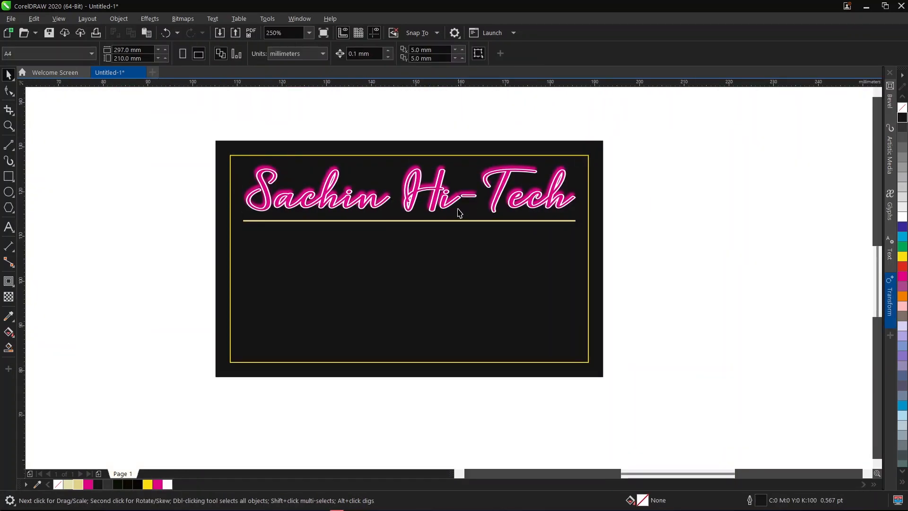
Move the "Deals in all Type of Mobile Folder/Batteries" text from beside the page onto the card and fill it white.
scroll(443, 228, "down", 1)
scroll(397, 227, "down", 1)
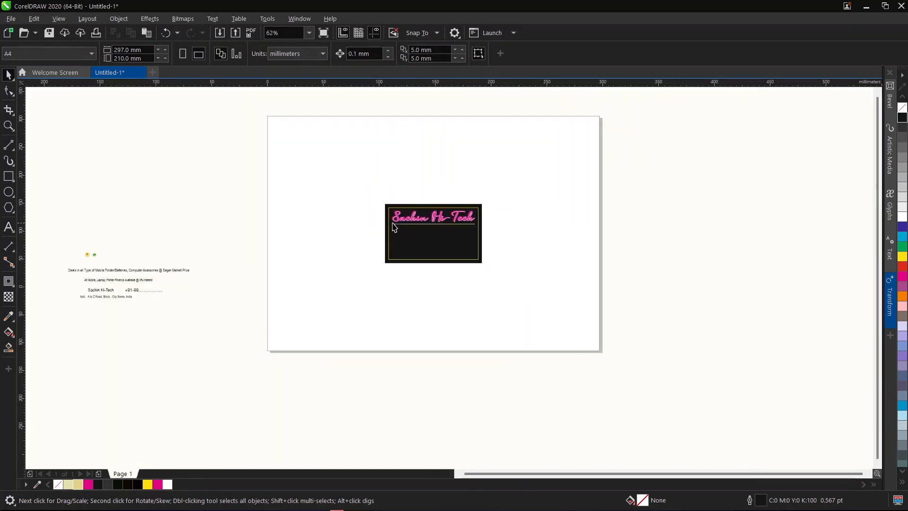
scroll(232, 247, "left", 3)
left_click_drag(272, 276, 621, 244)
scroll(650, 238, "up", 1)
left_click(902, 218)
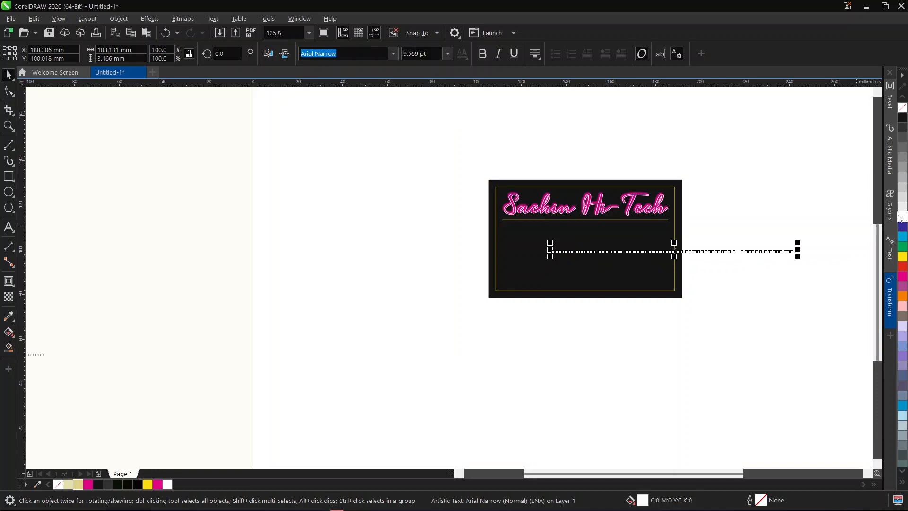
scroll(719, 237, "up", 1)
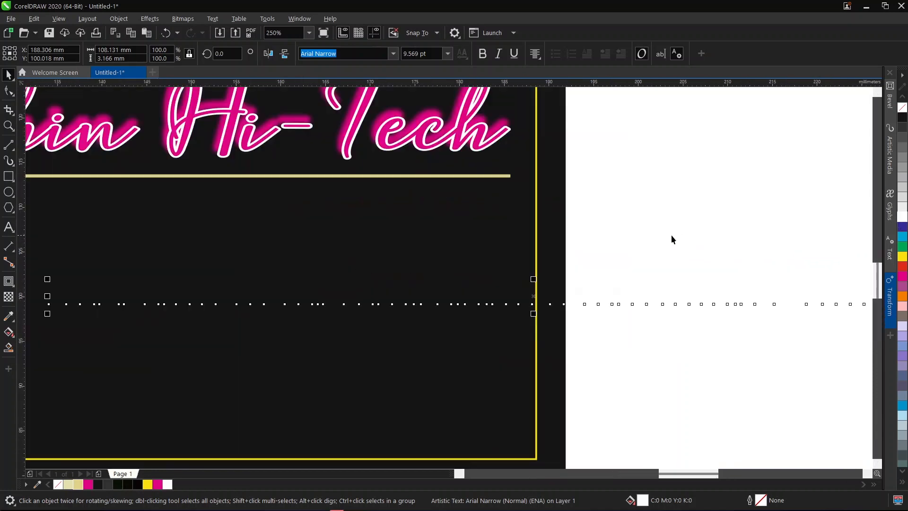
left_click(491, 236, "shift")
scroll(508, 232, "down", 2)
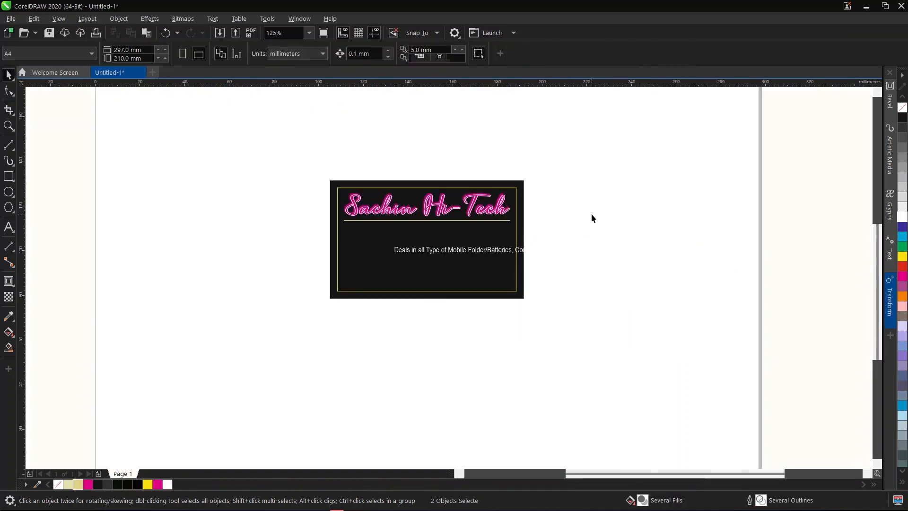
Set the "Deals in all Type" text in Berlin Sans FB and place it just below the divider line.
left_click(391, 253)
scroll(391, 253, "up", 1)
left_click_drag(371, 239, 343, 227)
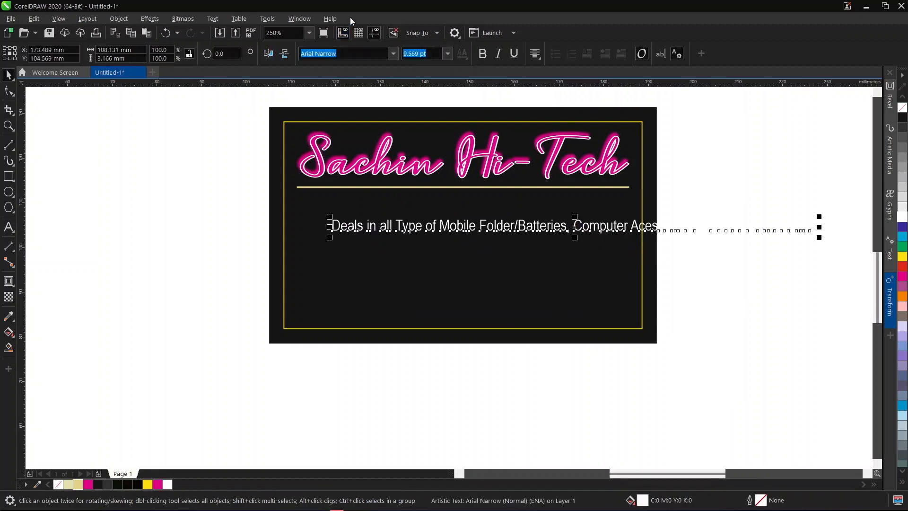
left_click(394, 54)
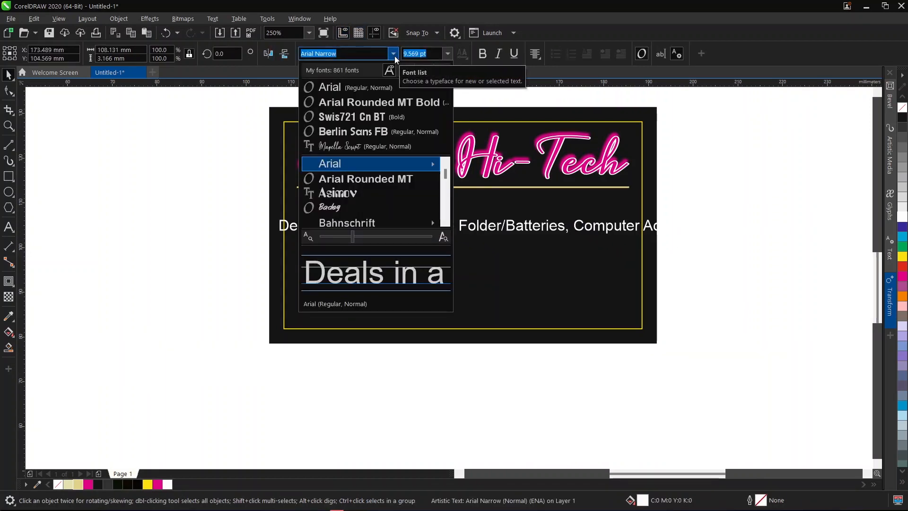
left_click(353, 132)
scroll(379, 237, "up", 2)
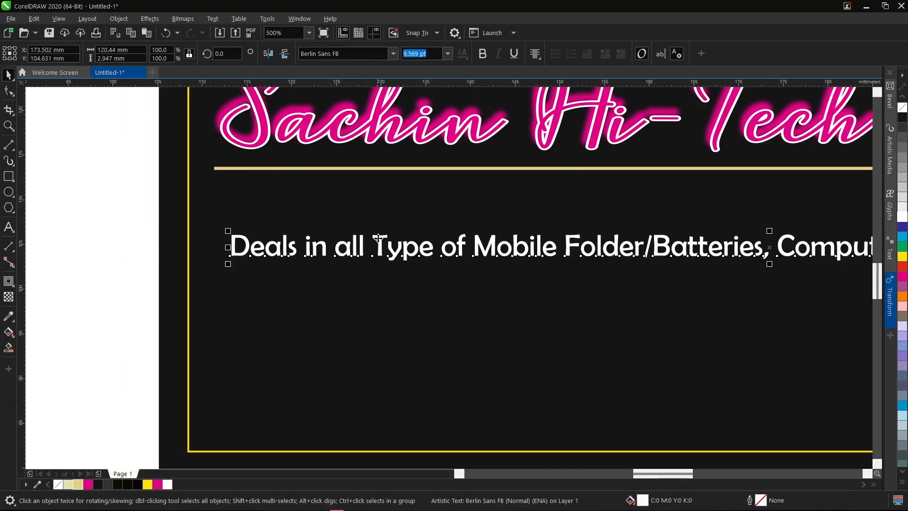
left_click_drag(377, 235, 370, 201)
scroll(336, 195, "down", 2)
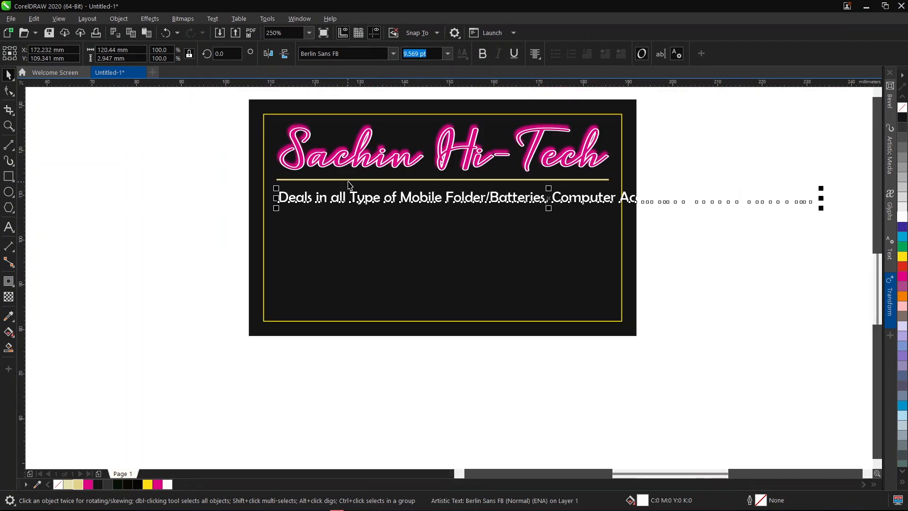
Break the "Deals in all Type" text into two lines after "Computer" and centre it horizontally in the card.
double_click(623, 199)
key("Return")
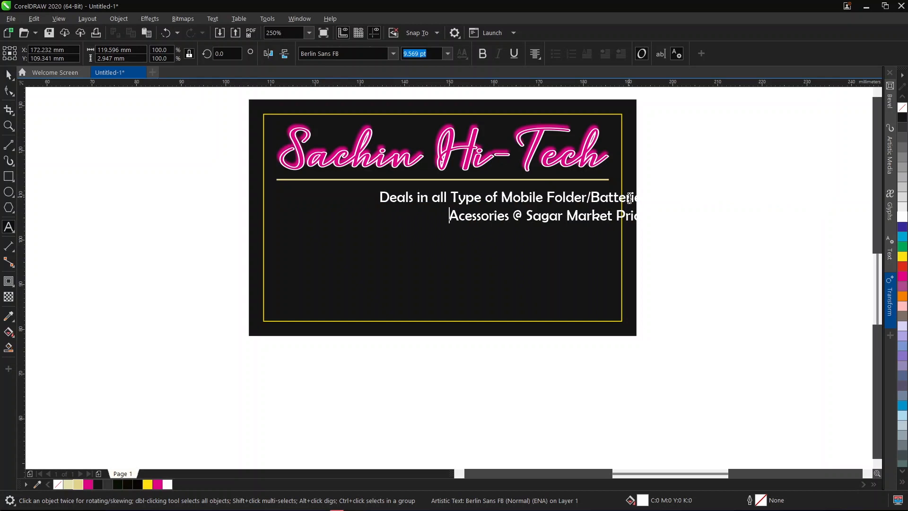
key("ctrl+space")
left_click(584, 269, "shift")
key("c")
left_click(697, 243)
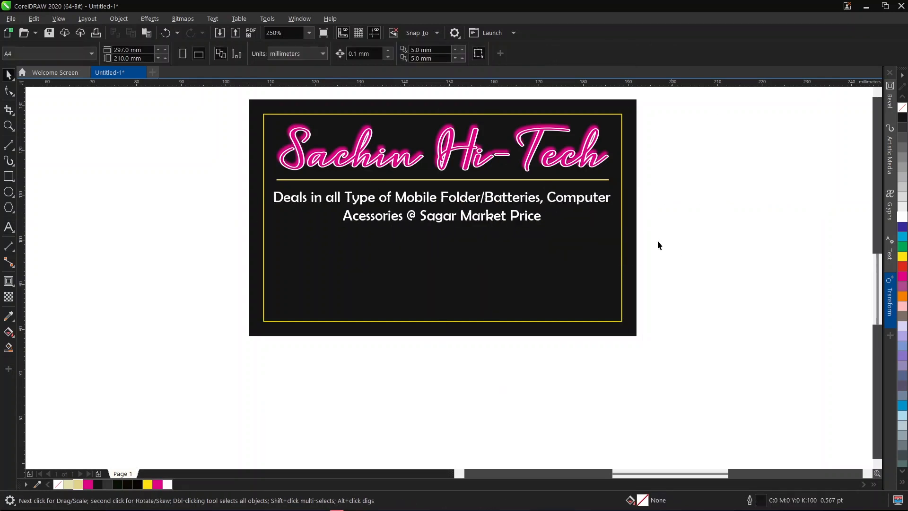
left_click(553, 203)
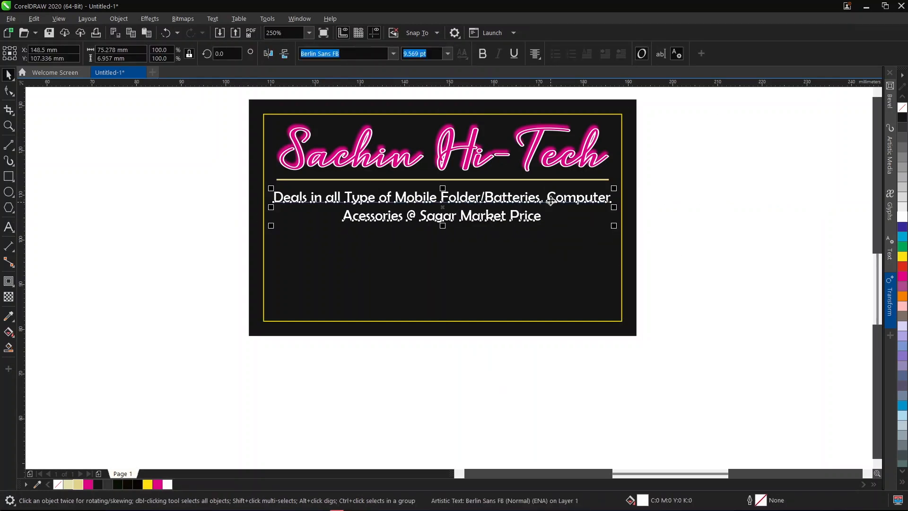
Move the "All Mobile, Laptop, Printer Finance Available @ 0% interest" text onto the card below the deals text and make it white.
scroll(645, 215, "down", 2)
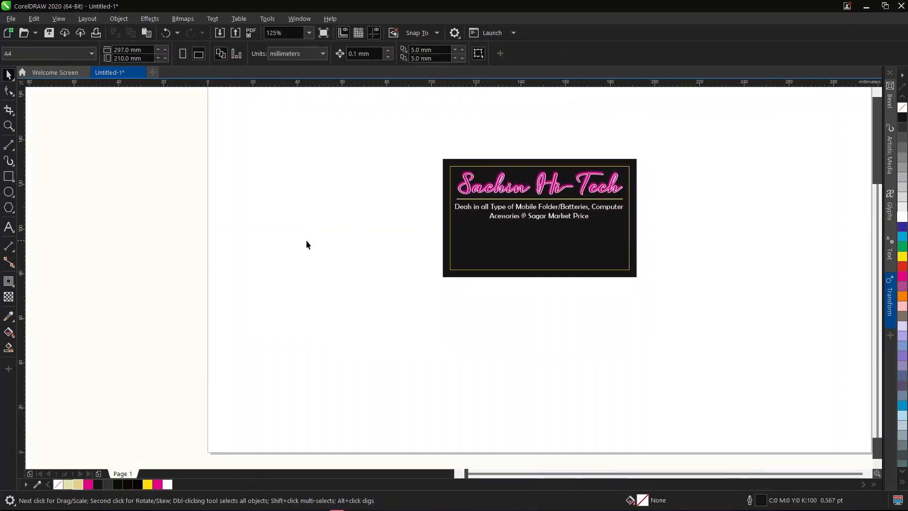
scroll(306, 240, "down", 2)
left_click_drag(297, 277, 449, 246)
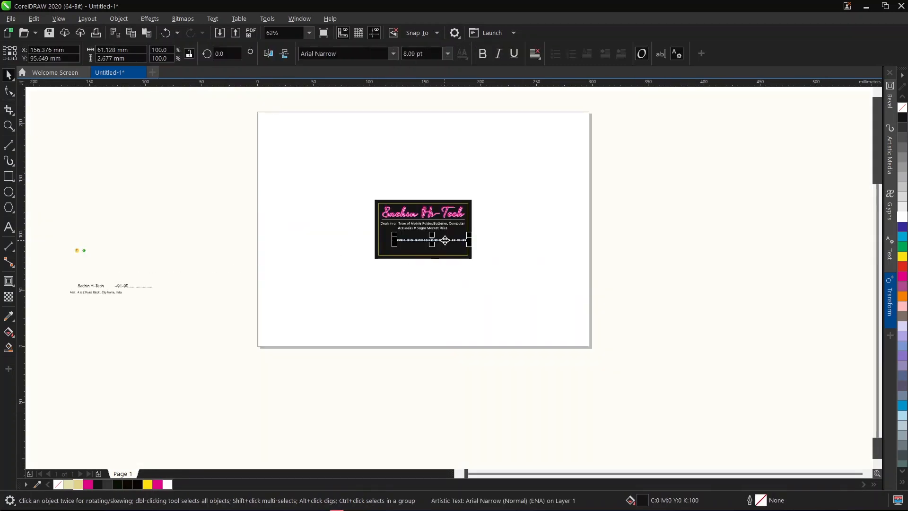
scroll(445, 241, "up", 4)
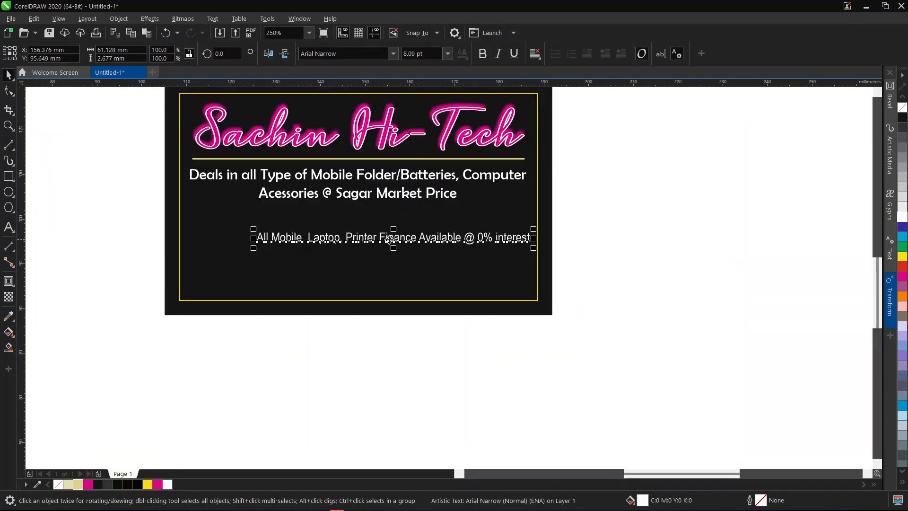
scroll(390, 240, "up", 2)
Set the finance text in Swis721 Cn BT Bold and centre it horizontally in the card.
left_click(393, 53)
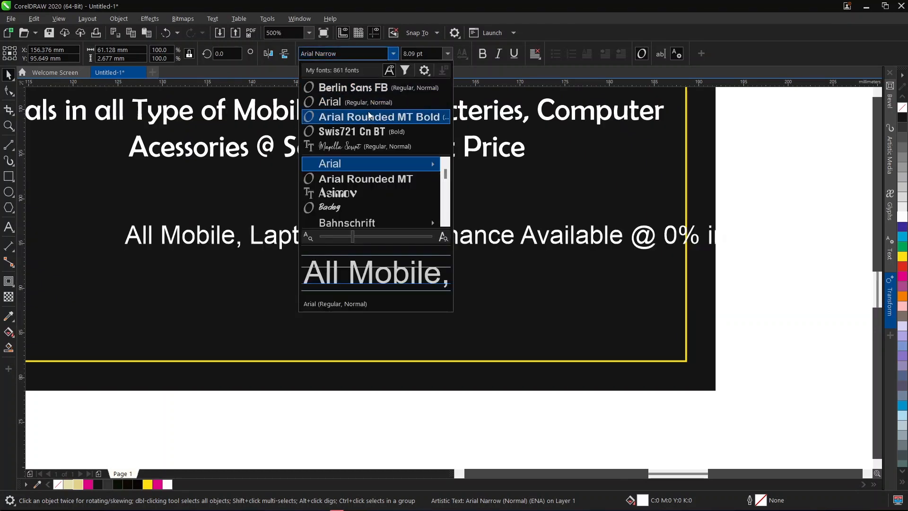
left_click(367, 129)
scroll(424, 225, "down", 2)
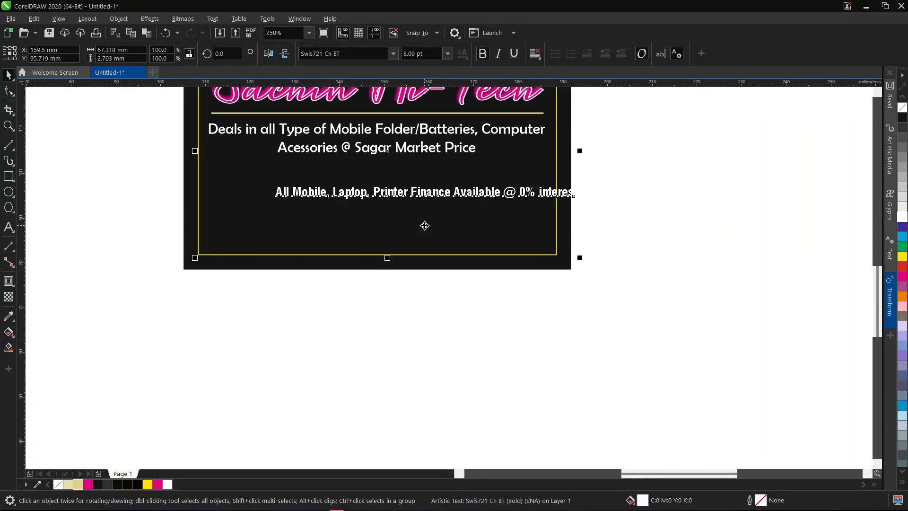
left_click(649, 183)
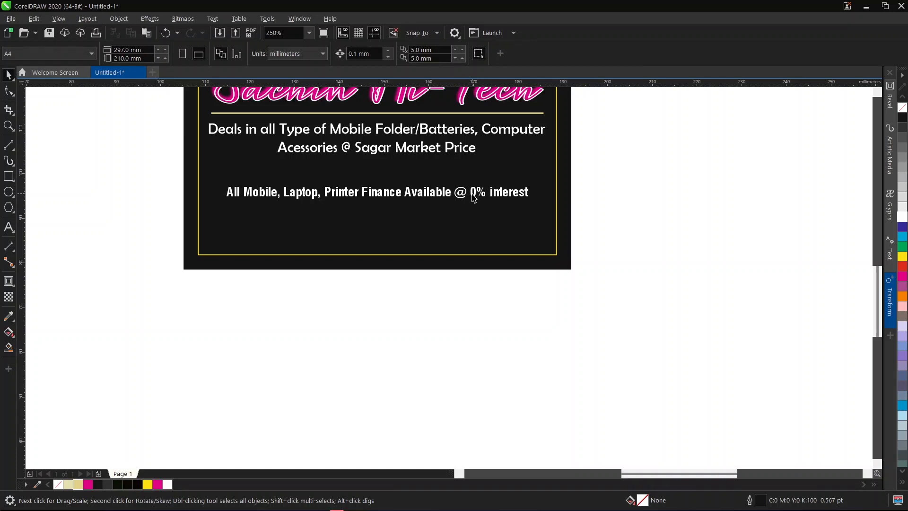
Move the finance text straight up to sit closely below the "Acessories @ Sagar Market Price" line.
left_click_drag(474, 197, 476, 171)
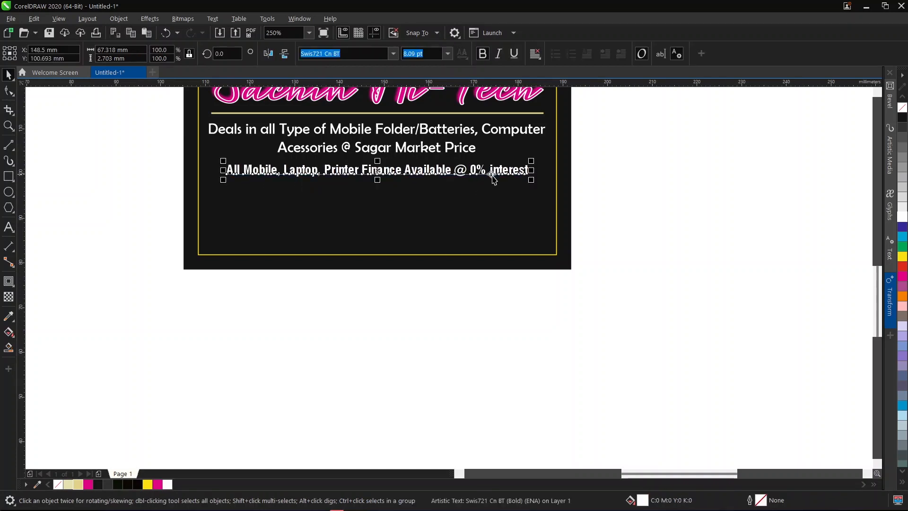
left_click(493, 191)
left_click(707, 164)
Colour only the words "@ Sagar Market Price" yellow in the deals text.
scroll(362, 166, "down", 2)
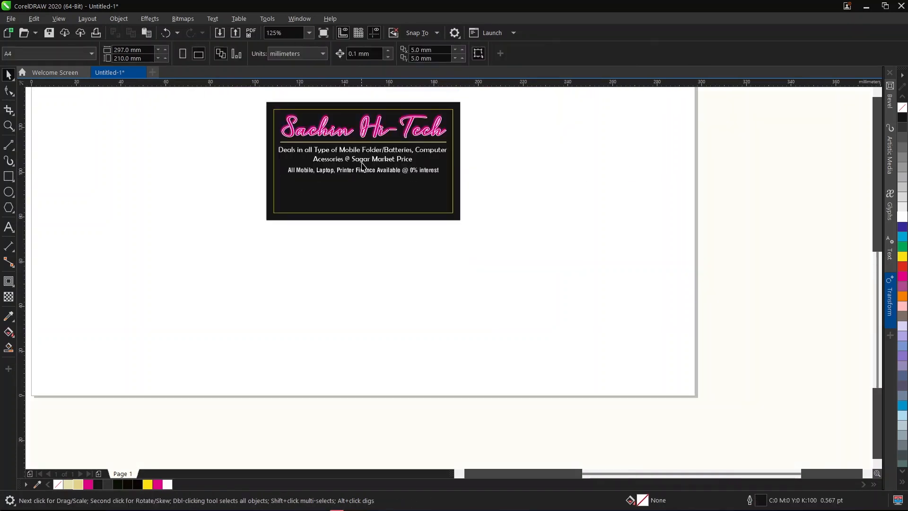
scroll(362, 165, "up", 6)
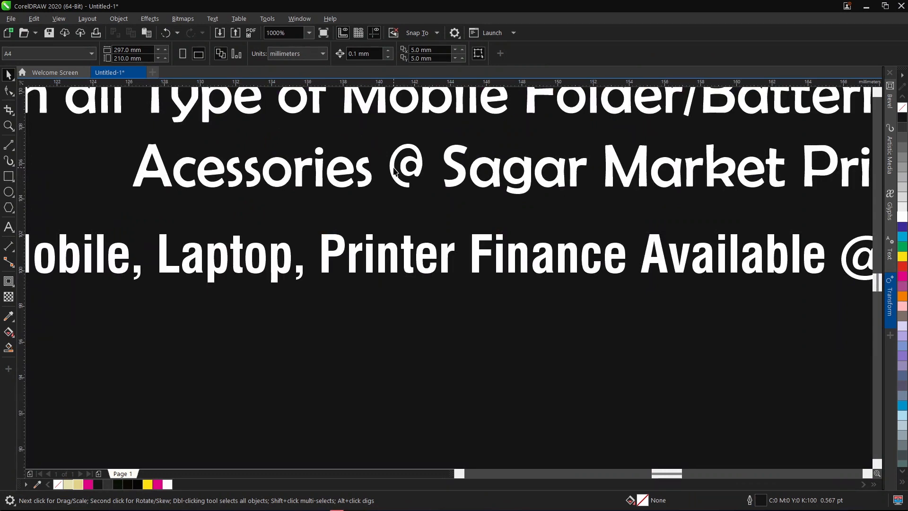
double_click(395, 169)
key("shift+End")
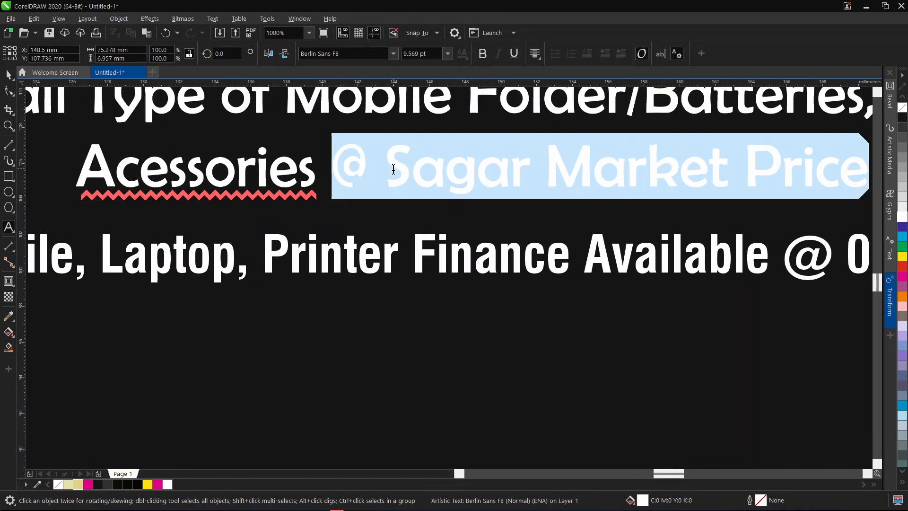
left_click(904, 256)
scroll(569, 251, "down", 4)
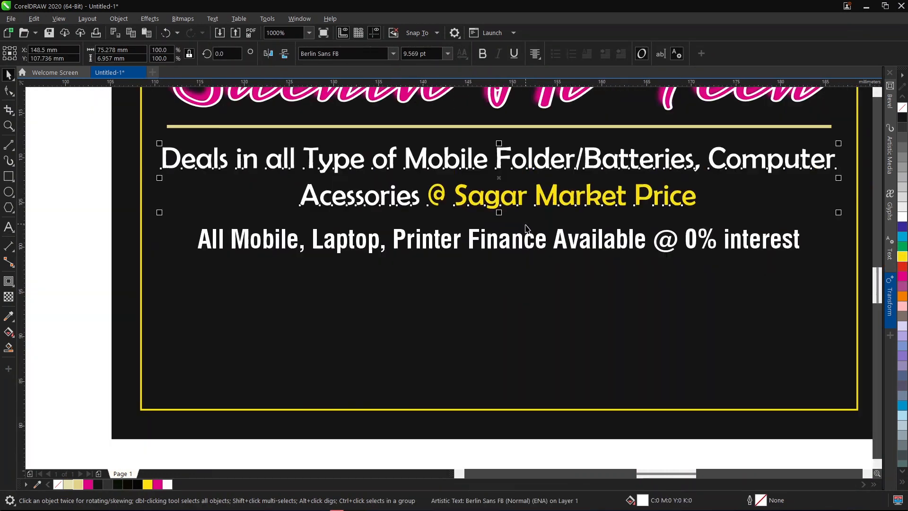
left_click(726, 238)
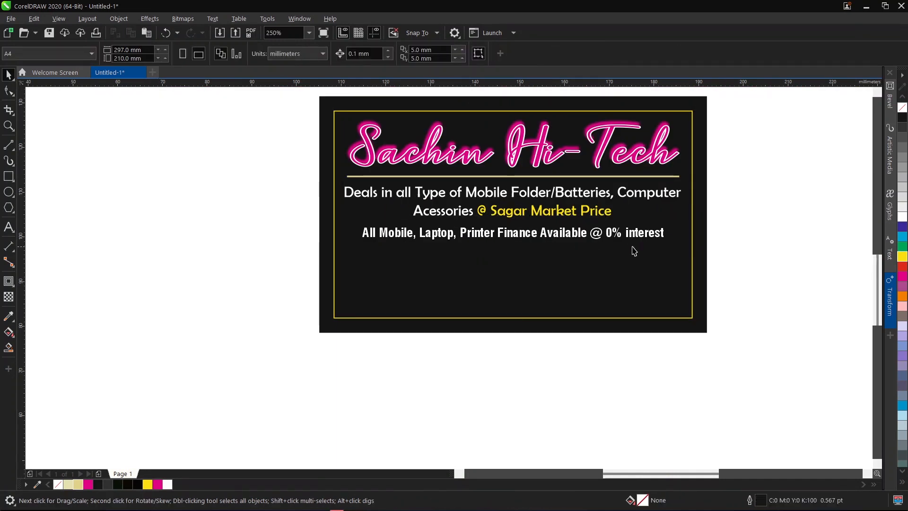
Move the small "Sachin Hi-Tech" text and the phone number together onto the card below the finance text and fill them white.
scroll(575, 260, "down", 3)
scroll(367, 262, "right", 2)
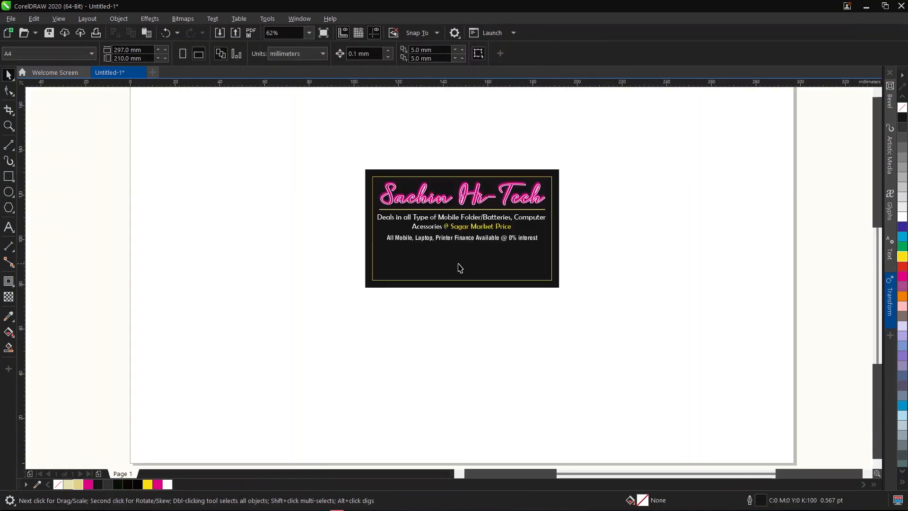
scroll(535, 251, "up", 3)
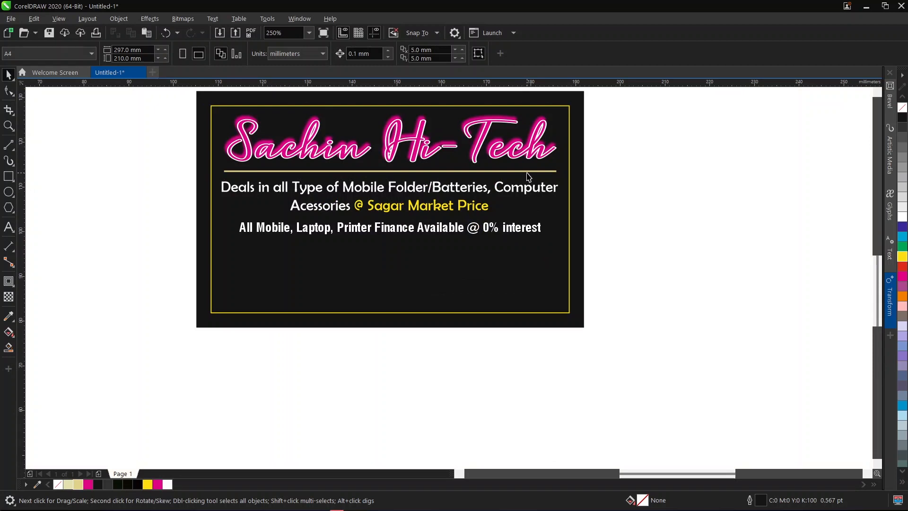
scroll(495, 203, "down", 6)
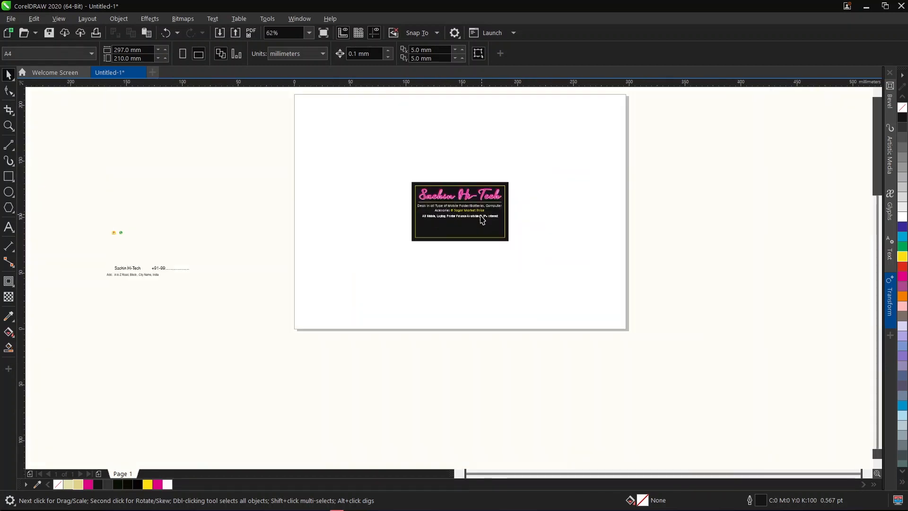
scroll(131, 282, "up", 3)
left_click(130, 279)
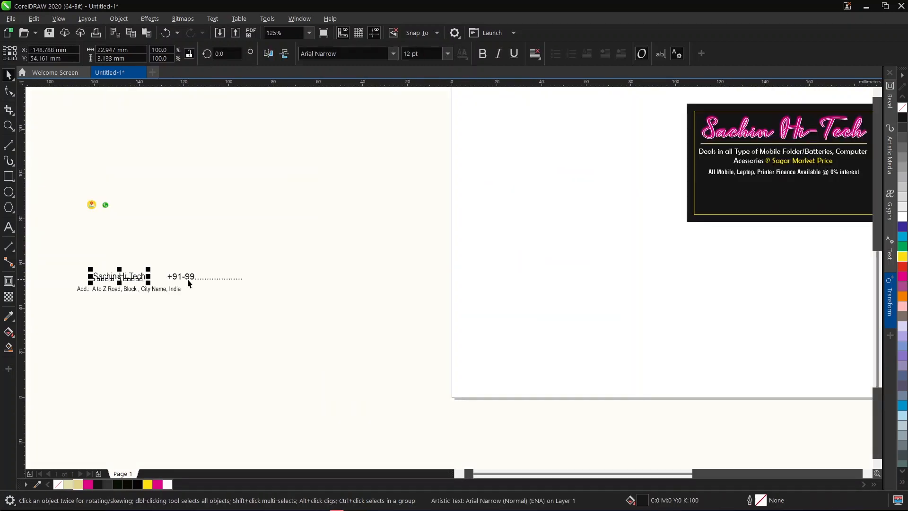
left_click(188, 279, "shift")
scroll(189, 280, "down", 1)
left_click_drag(188, 279, 491, 239)
scroll(502, 227, "up", 3)
scroll(613, 257, "up", 3)
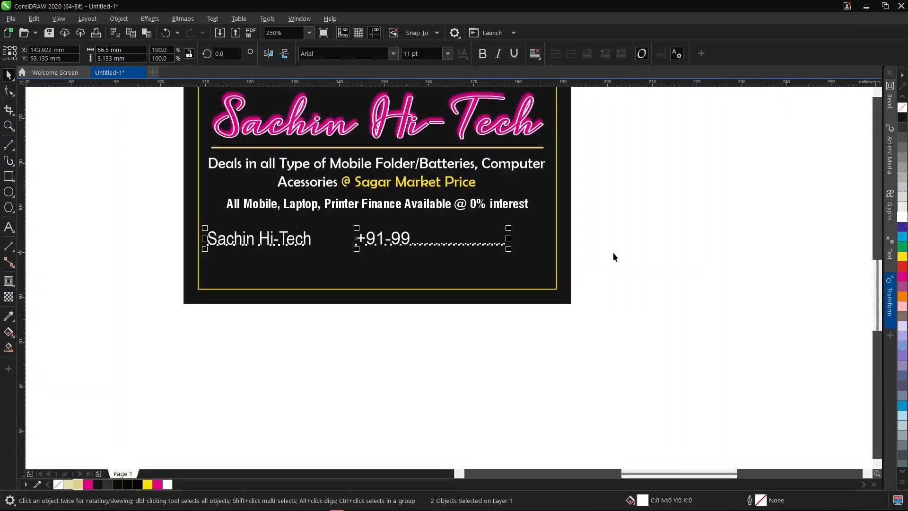
Set the small "Sachin Hi-Tech" text and the phone number in Swis721 Cn BT Bold at 10 pt.
left_click(613, 257)
left_click(308, 243)
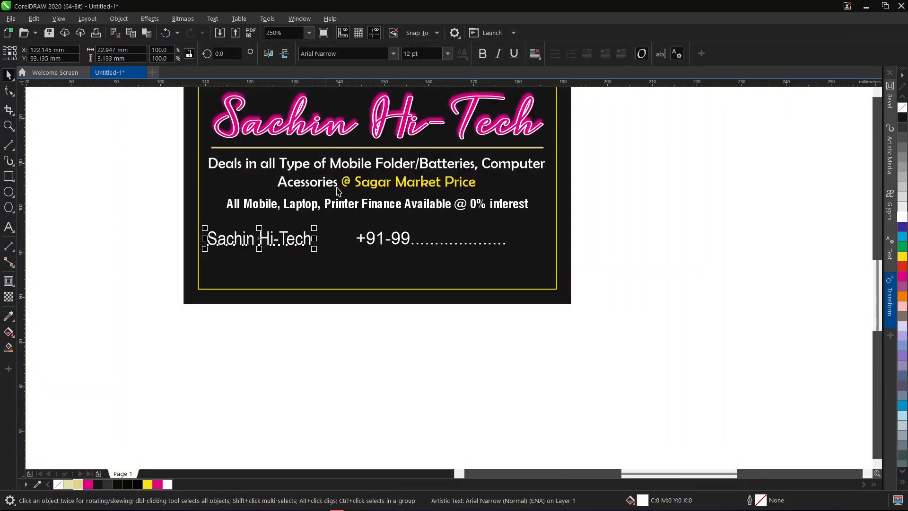
left_click(391, 234, "shift")
left_click(396, 53)
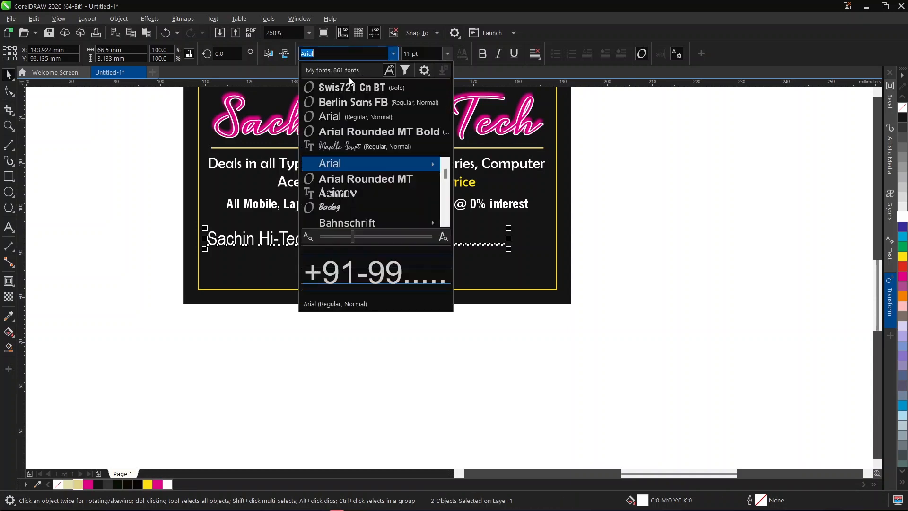
left_click(340, 81)
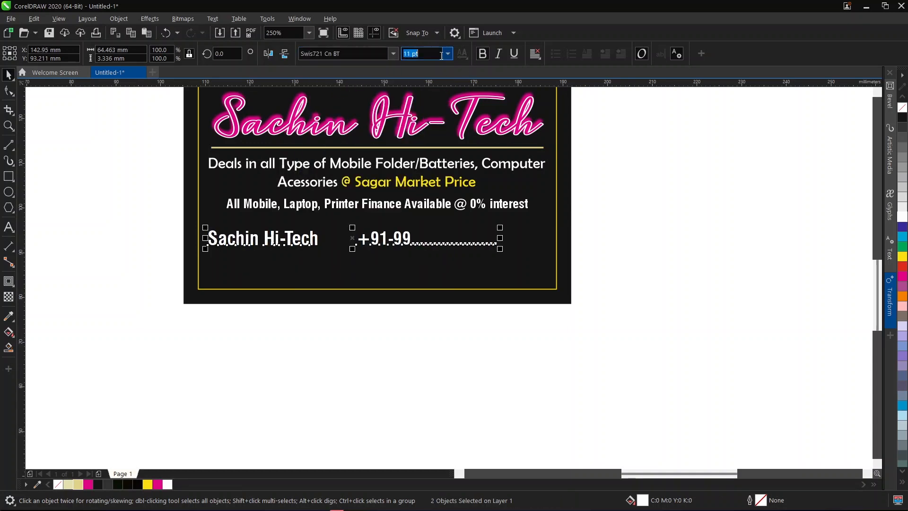
type("10")
key("Return")
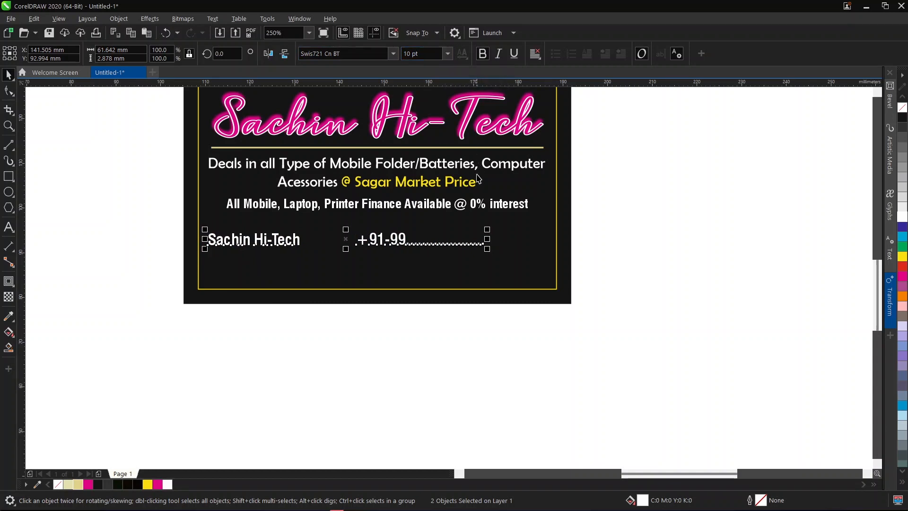
Group the small "Sachin Hi-Tech" text with the phone number and centre the group horizontally in the yellow frame.
key("ctrl+g")
left_click(535, 227, "shift")
key("c")
key("Escape")
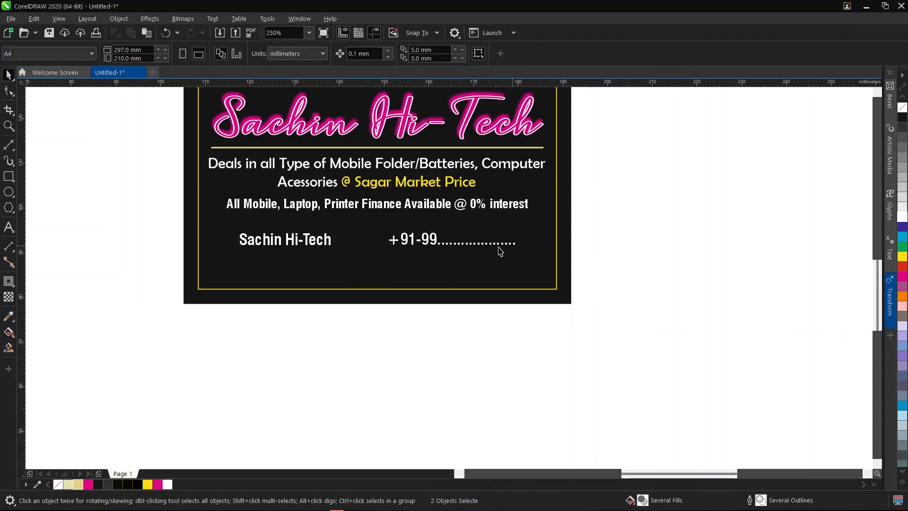
Move the grouped contact line straight up, closer to the finance text.
left_click(432, 247)
scroll(432, 246, "up", 2)
left_click_drag(438, 241, 444, 222)
left_click(443, 220)
left_click(443, 220)
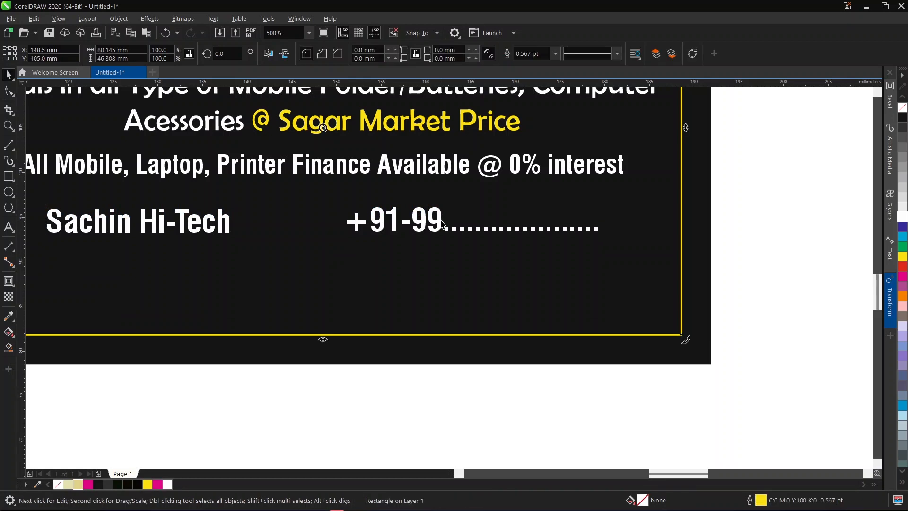
Shift the phone number farther right within the contact group and recentre the group horizontally in the yellow frame.
left_click(440, 221, "ctrl")
left_click_drag(436, 217, 481, 217)
scroll(510, 229, "down", 2)
left_click(703, 223)
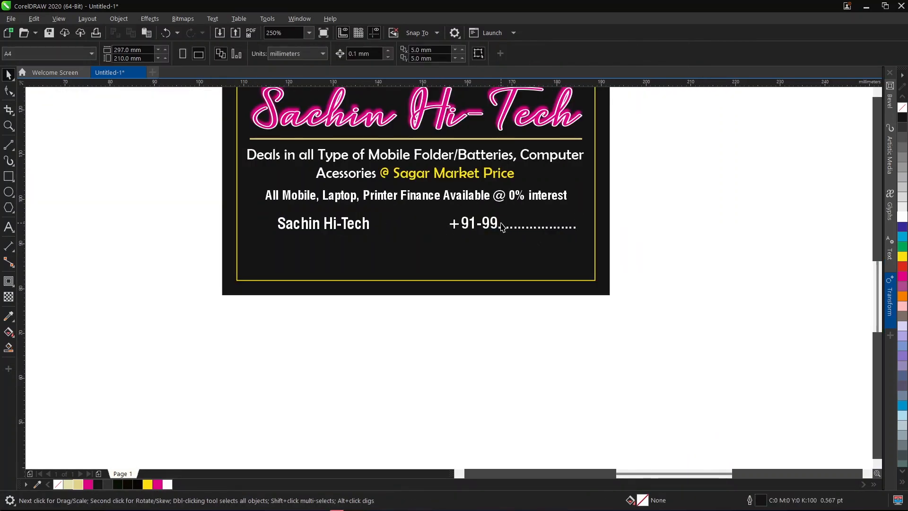
left_click(497, 223)
left_click(487, 241, "shift")
key("c")
left_click(646, 218)
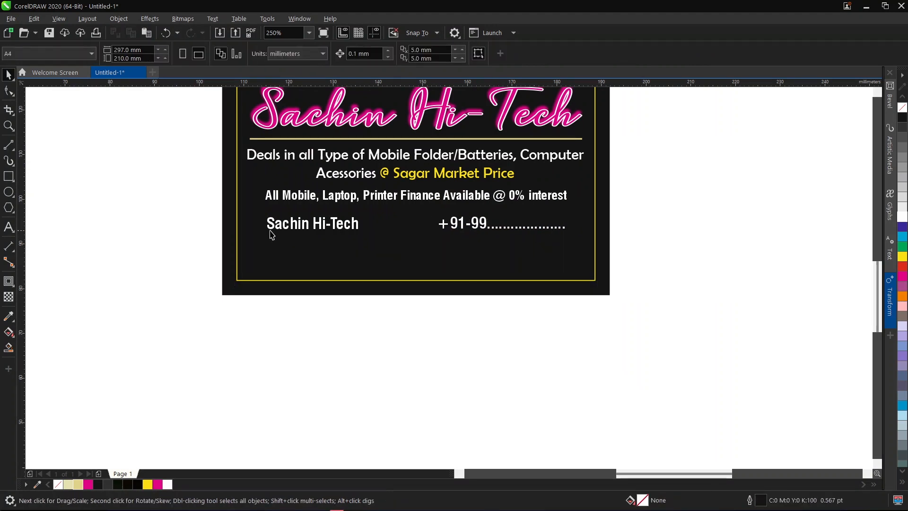
Fill only the small "Sachin Hi-Tech" text in the contact line yellow.
left_click(285, 227, "ctrl")
left_click(903, 257)
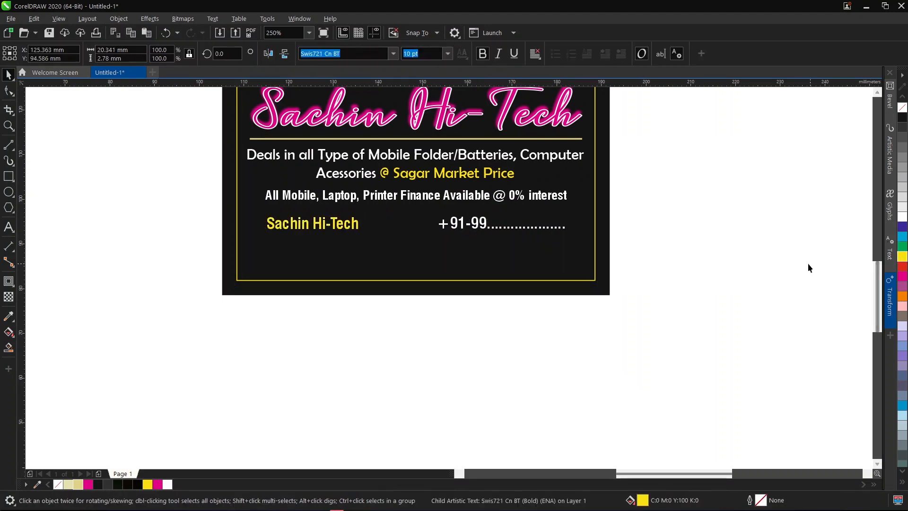
left_click(808, 263)
Raise the whole contact line slightly so it sits closer beneath the finance text.
left_click(463, 223)
scroll(463, 224, "up", 2)
left_click_drag(463, 225, 464, 218)
scroll(471, 217, "down", 2)
left_click(597, 209)
Place the WhatsApp icon directly in front of the phone number and enlarge it to about 4.7 mm.
scroll(388, 244, "down", 1)
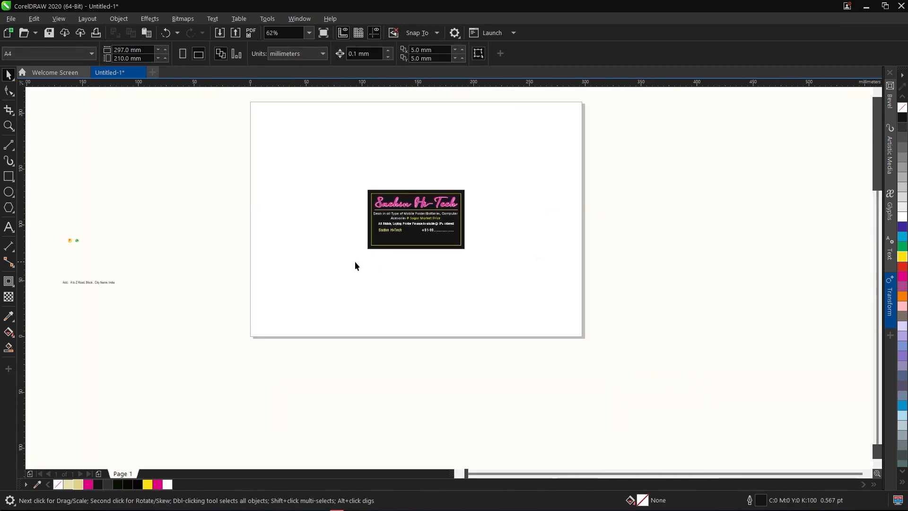
left_click(70, 246)
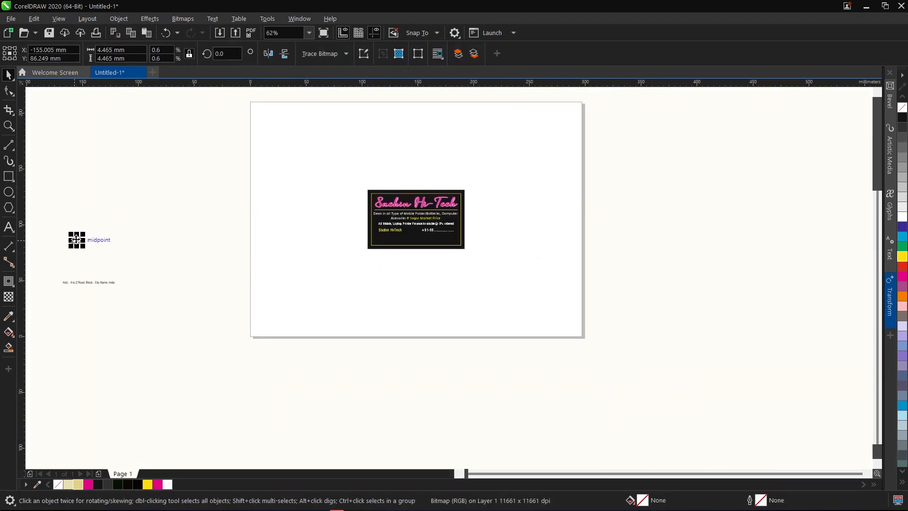
left_click_drag(76, 239, 458, 211)
scroll(415, 232, "up", 3)
scroll(457, 215, "up", 2)
left_click_drag(516, 126, 525, 118)
left_click_drag(359, 283, 349, 292)
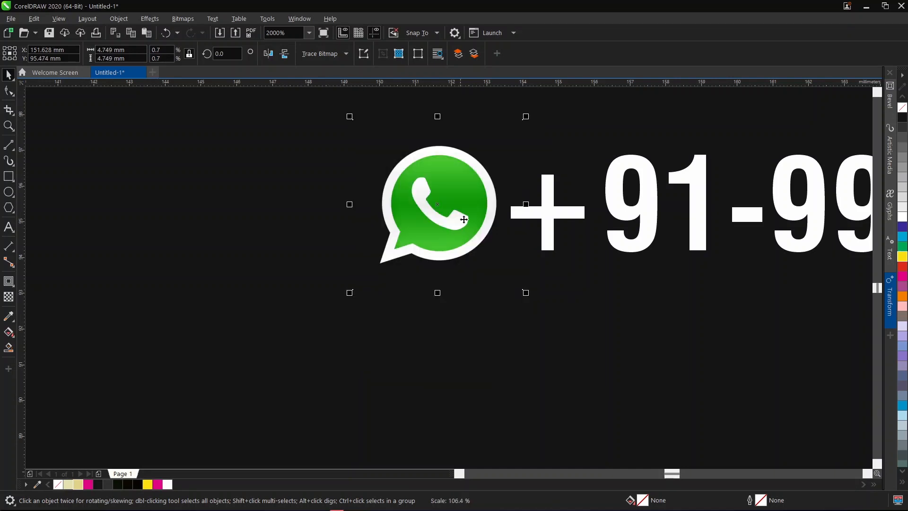
left_click_drag(462, 219, 453, 221)
scroll(461, 218, "down", 3)
scroll(468, 215, "up", 2)
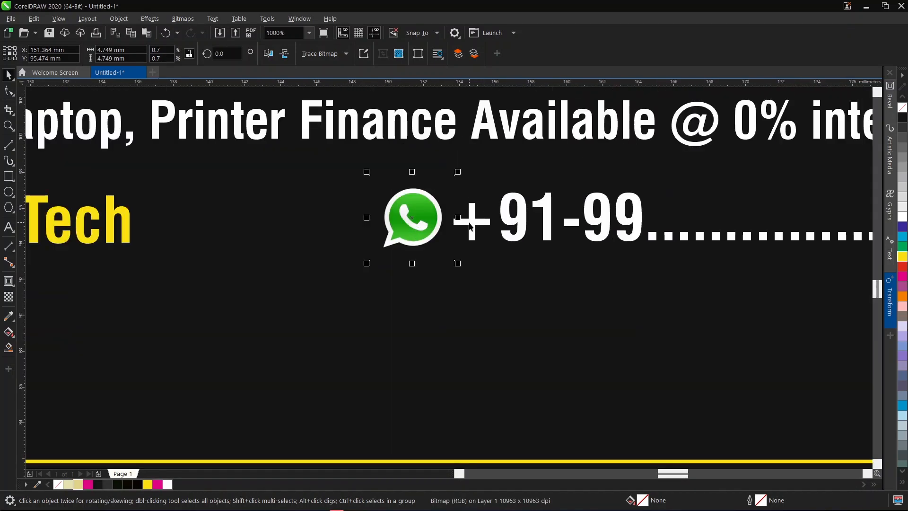
Group the WhatsApp icon with the contact line.
left_click(471, 221, "shift")
scroll(470, 222, "down", 2)
scroll(471, 222, "down", 3)
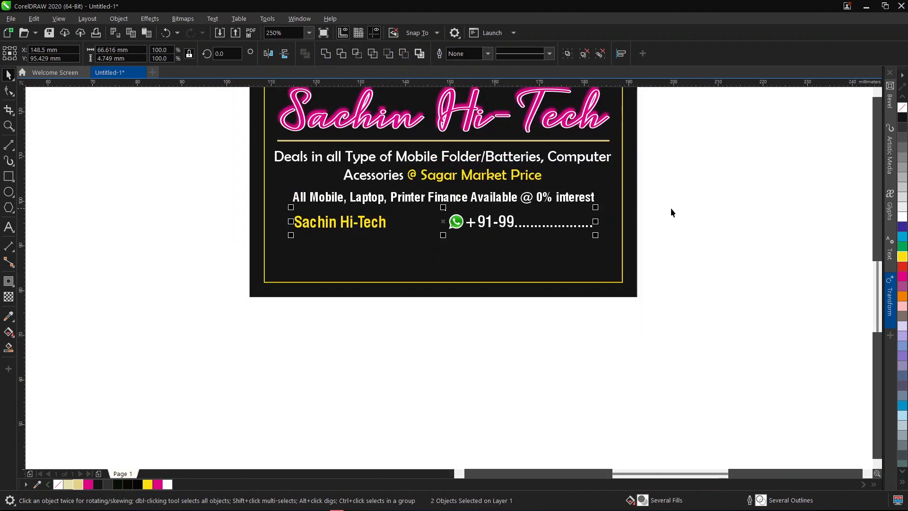
key("ctrl+g")
Centre the grouped contact line with its WhatsApp icon horizontally in the yellow frame.
scroll(490, 226, "up", 3)
left_click_drag(483, 221, 473, 220)
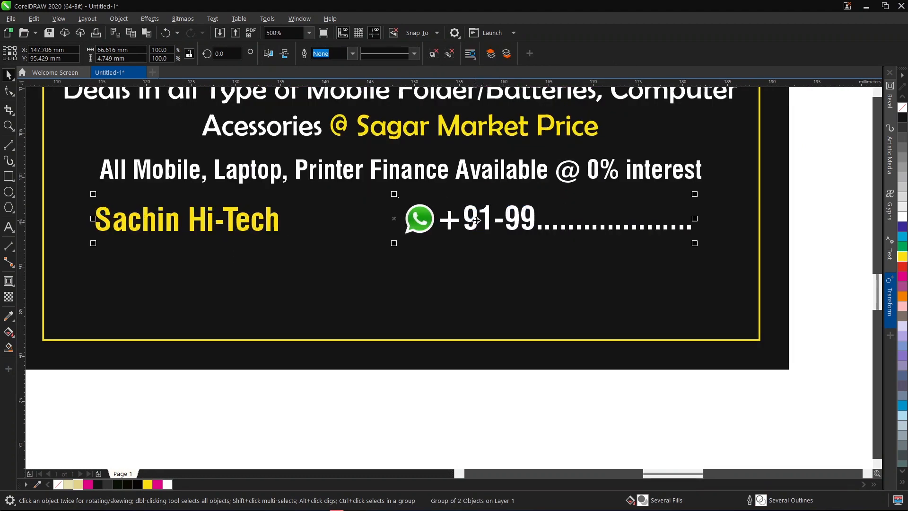
scroll(479, 220, "down", 1)
key("ctrl+z")
left_click(487, 236, "shift")
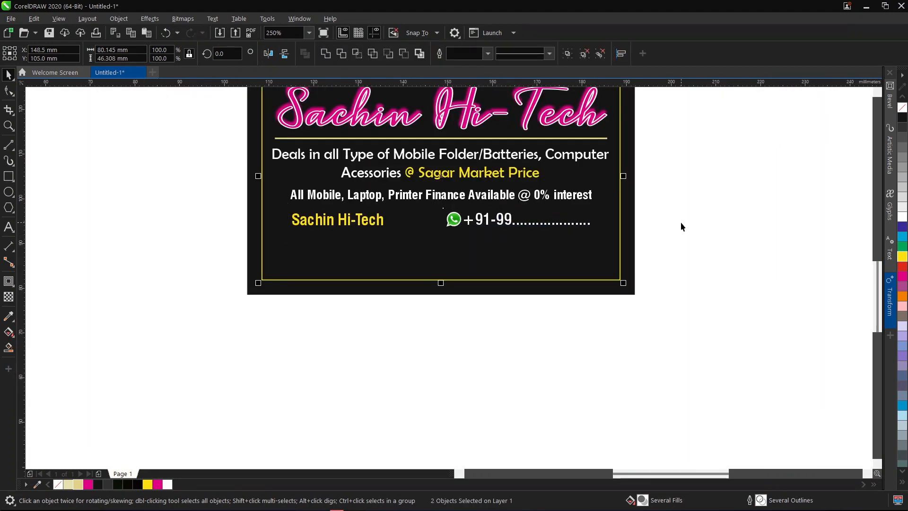
left_click(682, 224)
Bring the address text to just below the card and the map pin icon to just beside it.
scroll(467, 244, "down", 5)
scroll(192, 285, "up", 2)
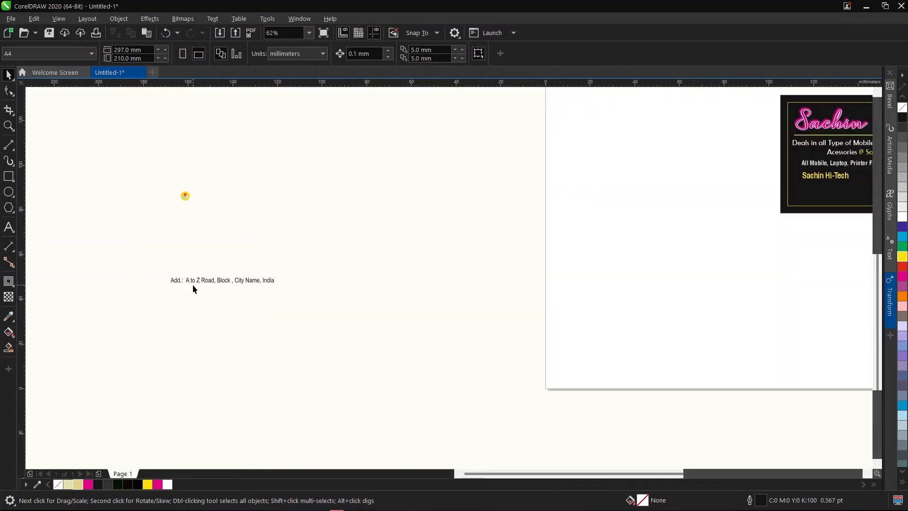
left_click_drag(203, 283, 811, 237)
scroll(342, 239, "down", 2)
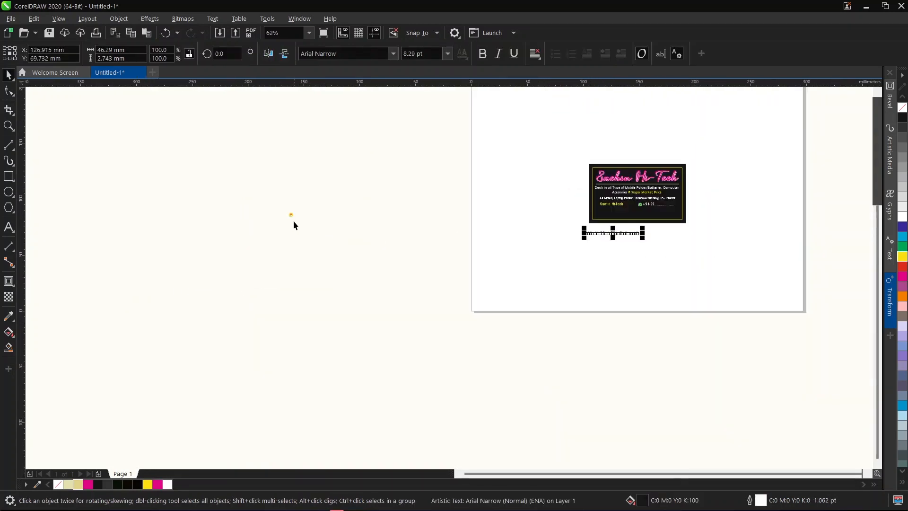
left_click_drag(291, 215, 577, 219)
scroll(709, 202, "up", 2)
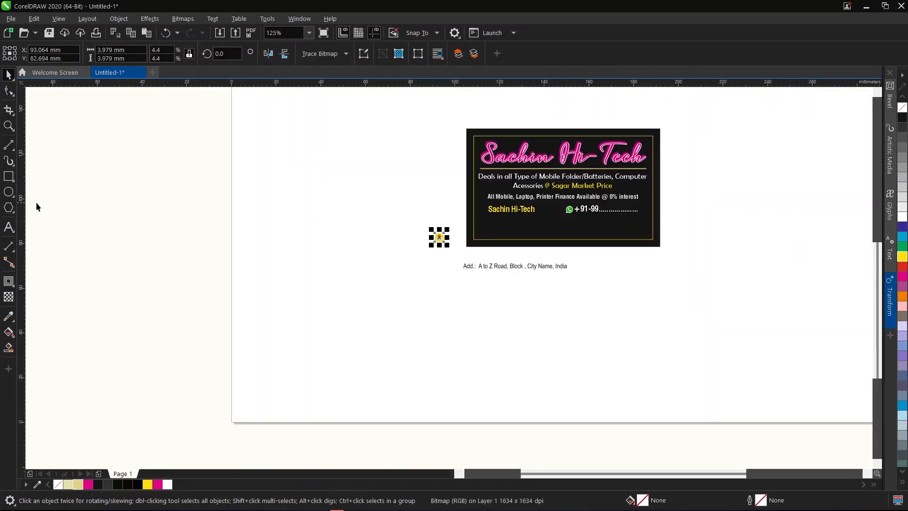
Draw a bar about 69 mm by 4.7 mm below the contact line, with pale yellow fill and a slightly darker yellow outline.
left_click(8, 177)
scroll(593, 197, "up", 2)
scroll(252, 248, "up", 2)
scroll(163, 251, "down", 2)
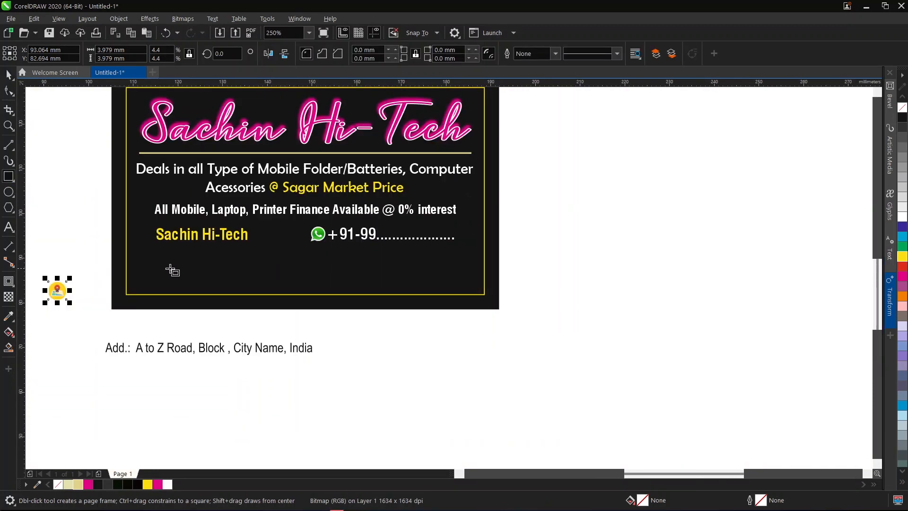
mouse_move(155, 268)
left_mouse_down()
mouse_move(452, 290)
mouse_move(515, 285)
left_mouse_up()
key("space")
scroll(413, 272, "up", 2)
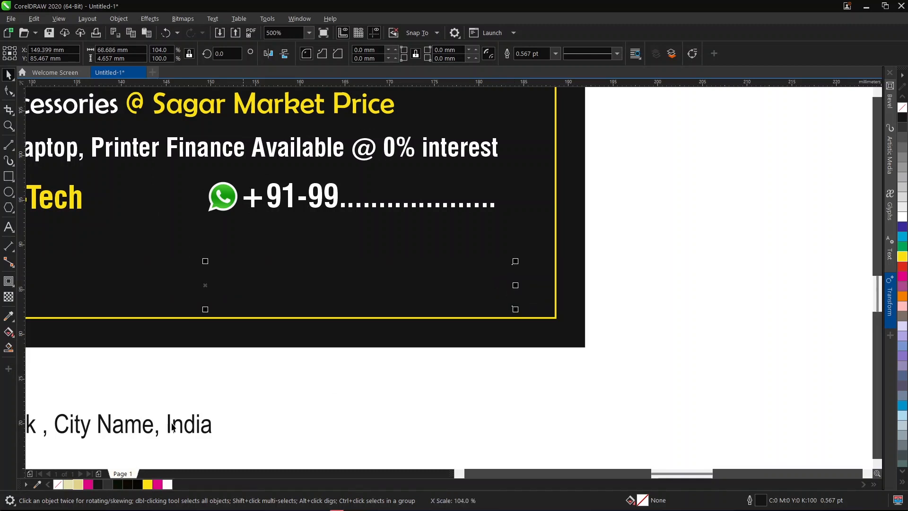
left_click(68, 485)
right_click(77, 485)
Round all four corners of the pale yellow bar with the Shape tool to a radius of about 0.9 mm.
scroll(502, 274, "up", 2)
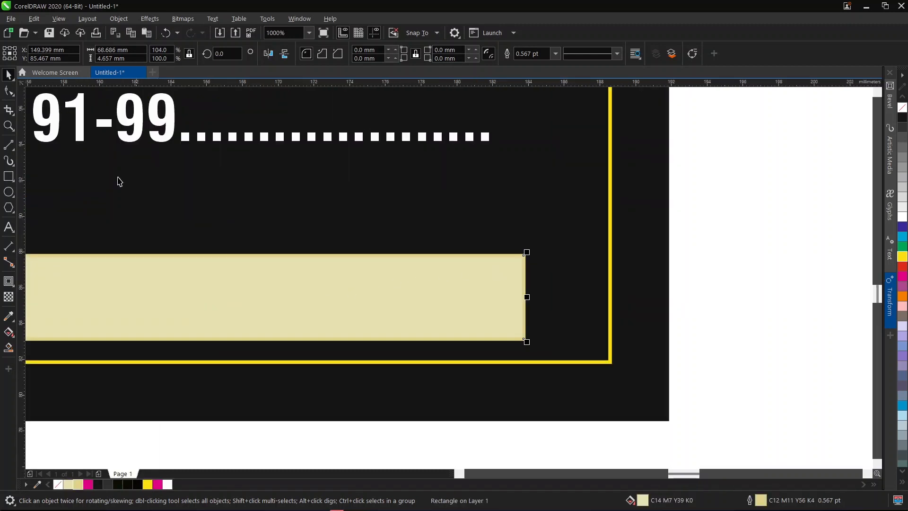
left_click(10, 94)
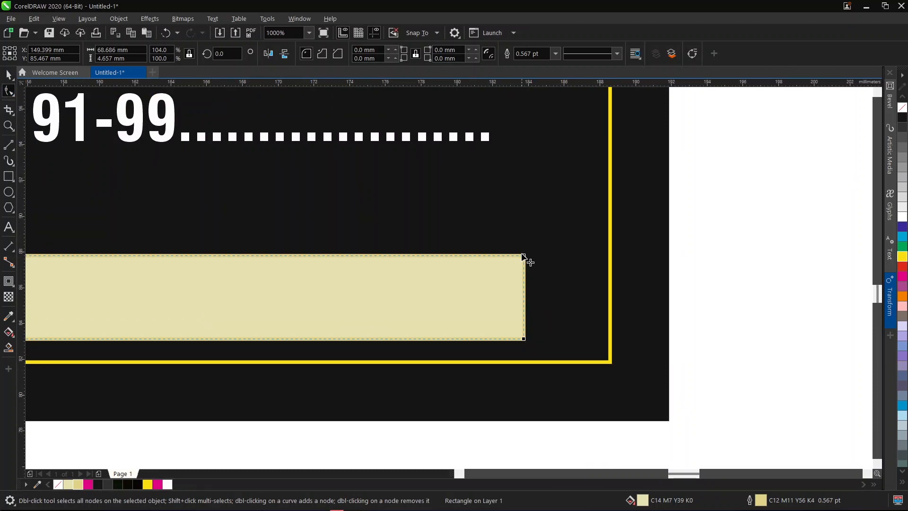
left_click_drag(523, 256, 507, 265)
scroll(572, 266, "down", 4)
key("space")
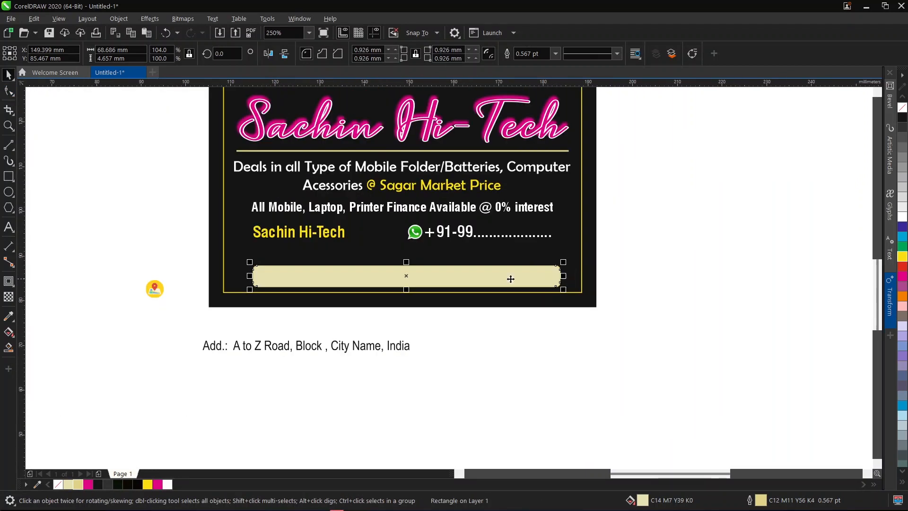
Skew the rounded bar horizontally so its ends slant to the right.
scroll(420, 274, "up", 2)
left_click(420, 274)
left_click_drag(425, 251, 433, 253)
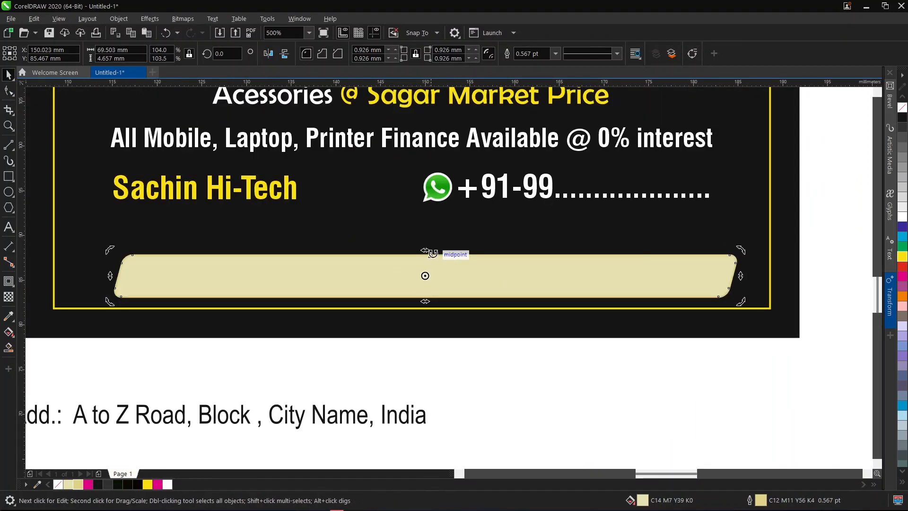
Widen the slanted bar to about 71 mm and centre it horizontally in the yellow frame.
left_click(550, 262)
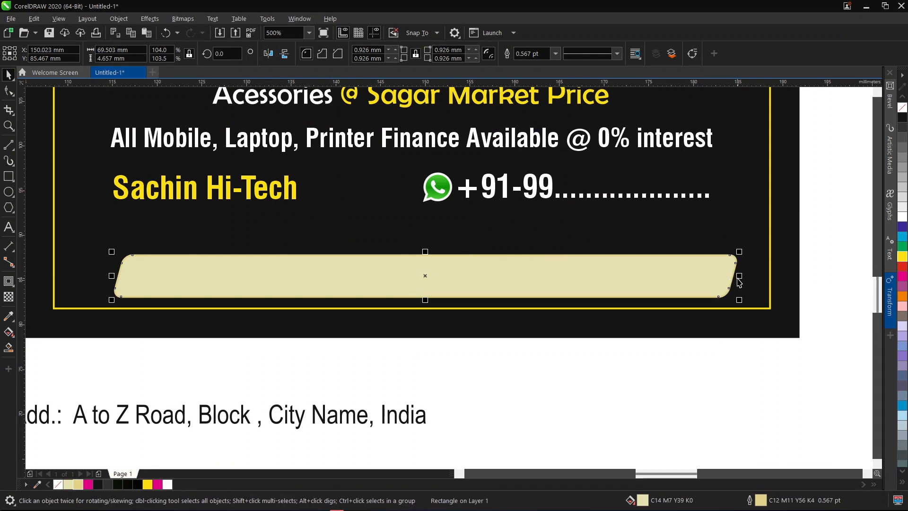
left_click_drag(740, 276, 755, 276)
left_click(771, 263, "shift")
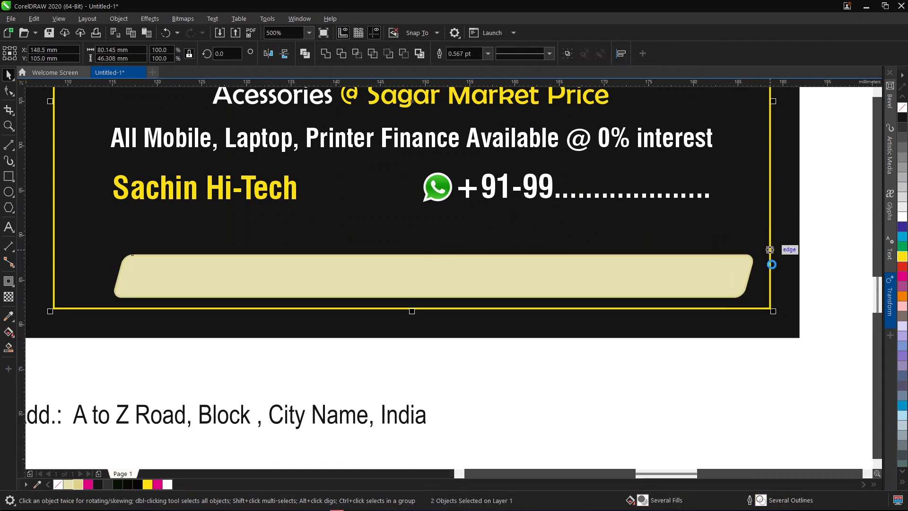
key("c")
left_click(779, 377)
Set the address text in Swis721 Cn BT Bold.
scroll(414, 267, "down", 1)
left_click(326, 341)
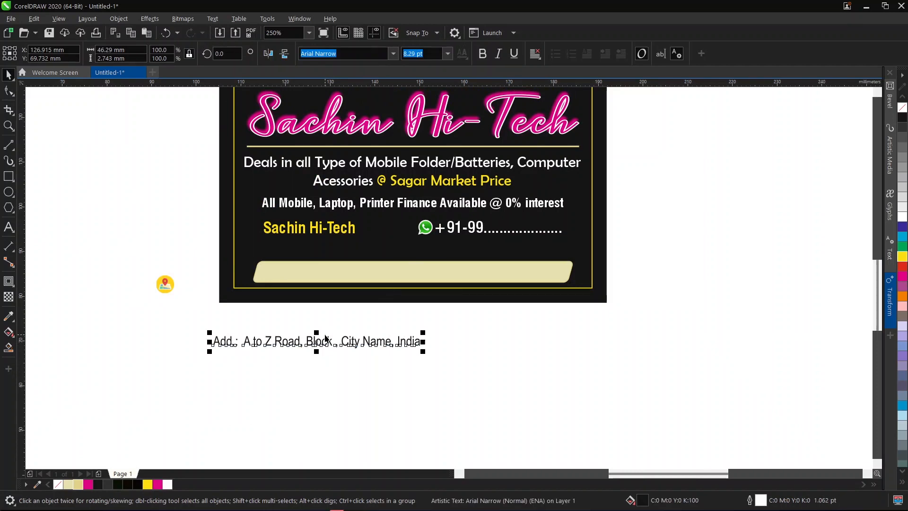
left_click(393, 54)
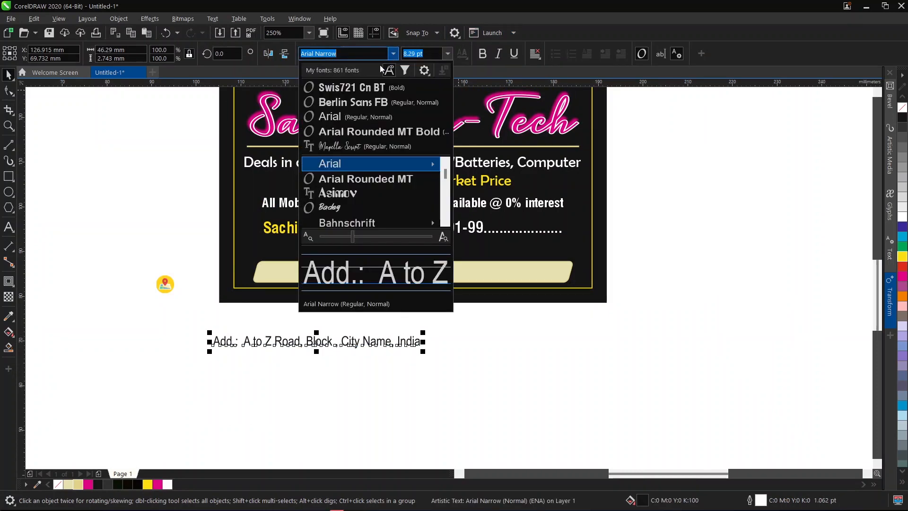
left_click(331, 90)
Move the address text onto the pale yellow bar and centre it there horizontally and vertically.
left_click_drag(369, 341, 450, 274)
left_click(552, 271, "shift")
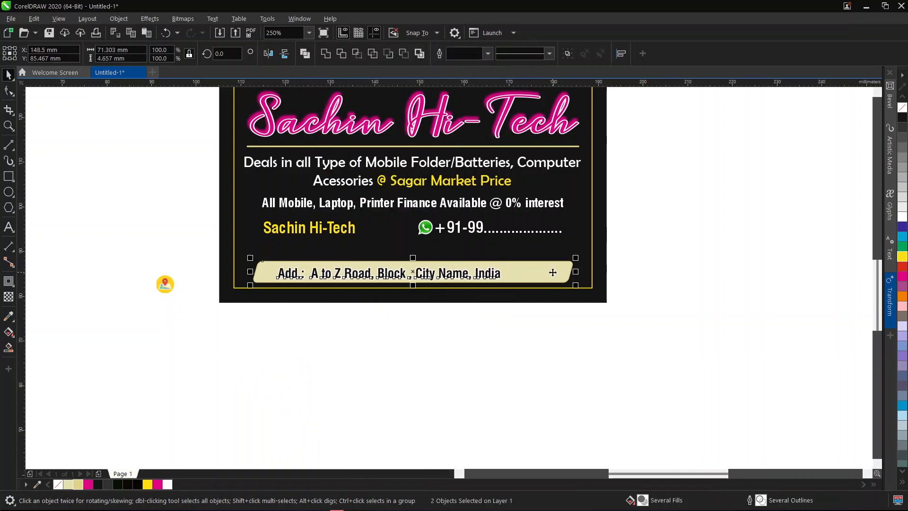
key("c")
key("e")
left_click(484, 323)
Increase the address text's letter spacing until the line is about 52 mm wide, centred on the bar.
left_click(506, 271)
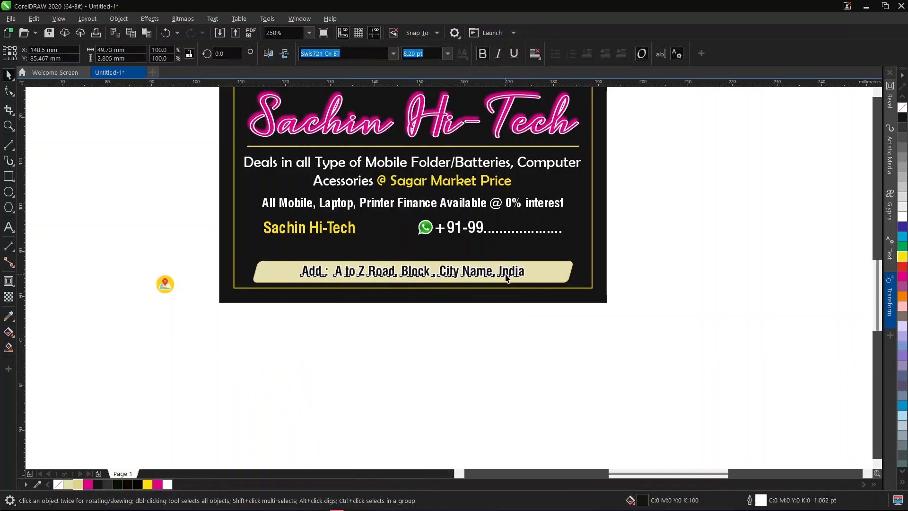
scroll(520, 273, "up", 4)
left_click(552, 271, "shift")
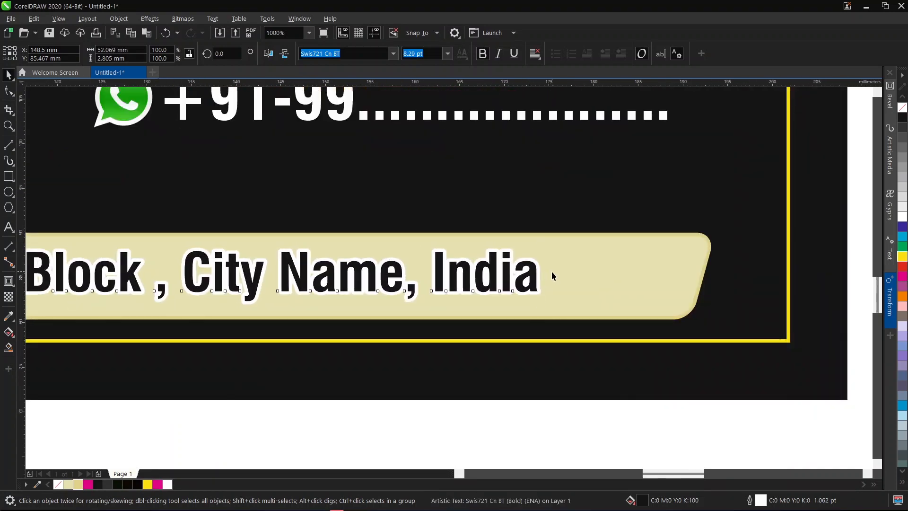
scroll(554, 269, "down", 4)
left_click(515, 332)
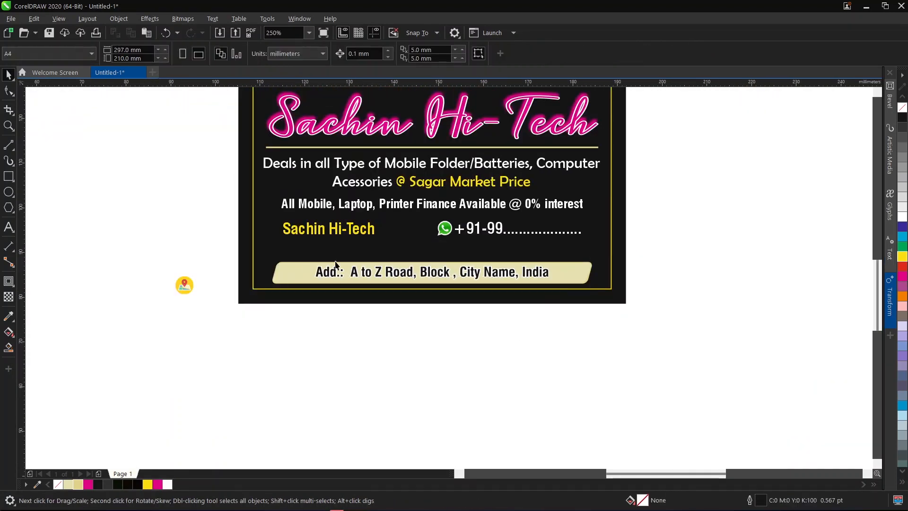
Place the map pin icon at the left end of the pale yellow bar, before the address text.
left_click_drag(184, 285, 289, 275)
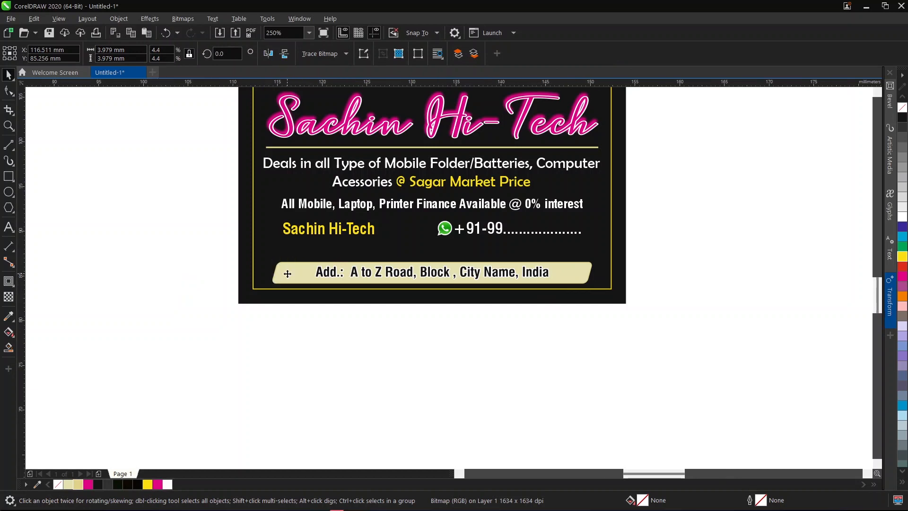
scroll(289, 275, "up", 4)
scroll(295, 279, "down", 1)
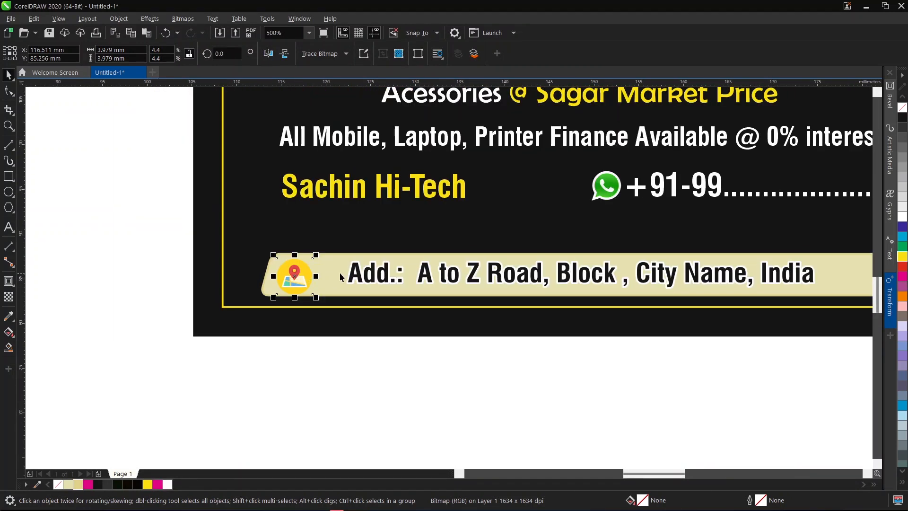
Align the map pin icon and the address text vertically, and move the text closer to the icon.
left_click(341, 276, "shift")
key("e")
left_click(352, 402)
scroll(341, 278, "up", 2)
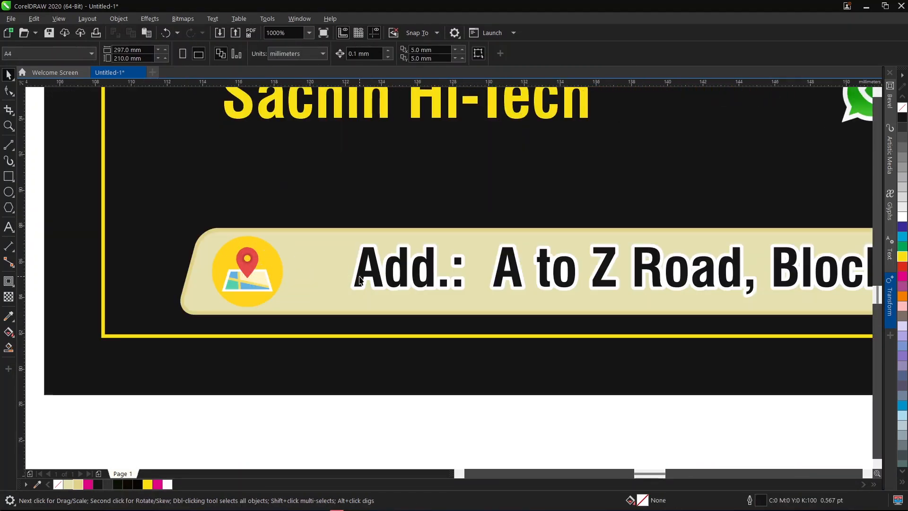
left_click(329, 266)
Move the map pin icon slightly towards the address text and group the two together.
left_click(231, 273)
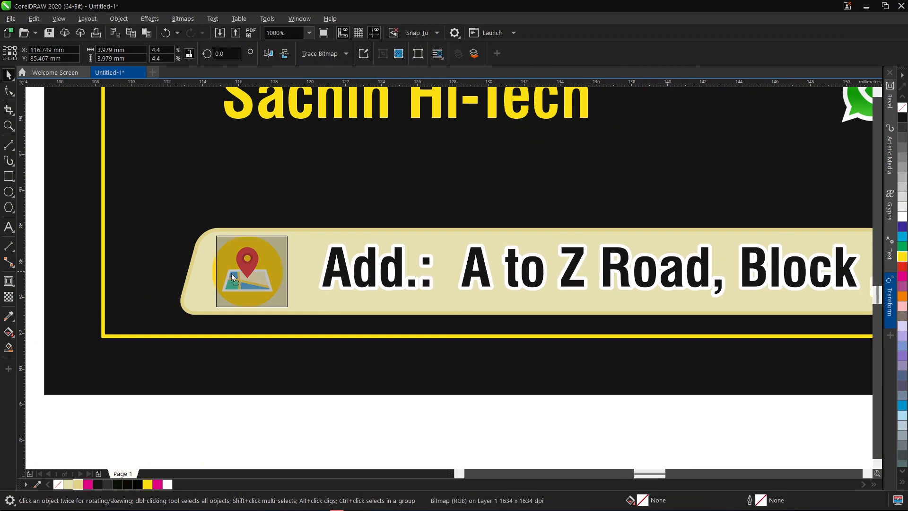
left_click_drag(231, 273, 242, 274)
left_click(321, 274, "shift")
key("ctrl+g")
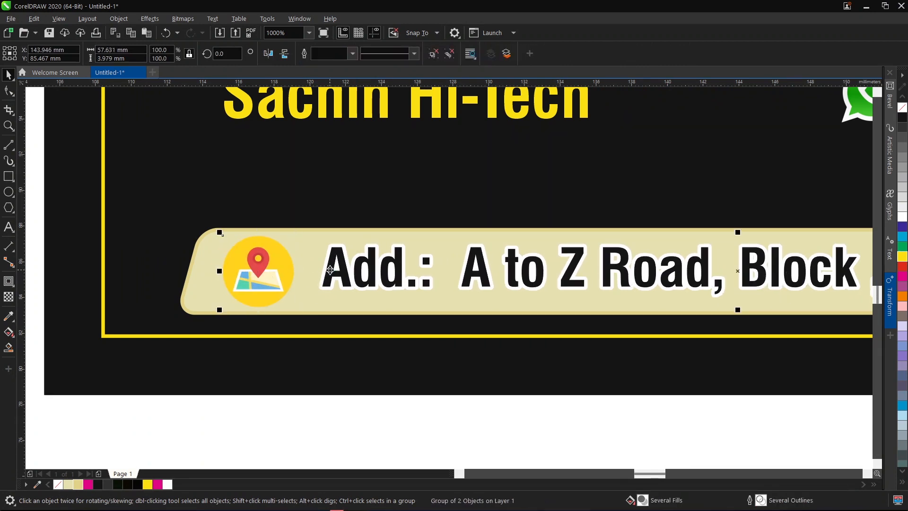
Group the pale yellow bar with its icon and address, and raise the group slightly to about Y 85.89 mm.
scroll(314, 272, "down", 4)
left_click(591, 329)
scroll(562, 321, "down", 2)
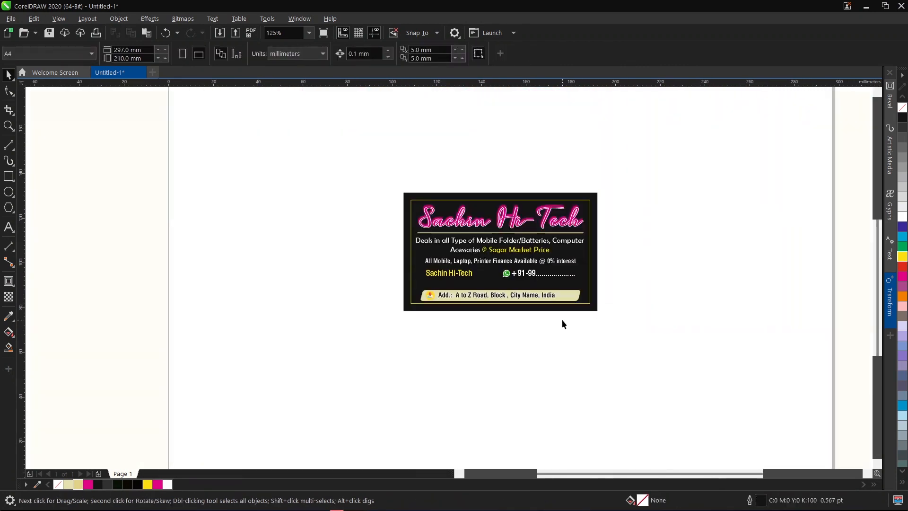
scroll(556, 275, "up", 2)
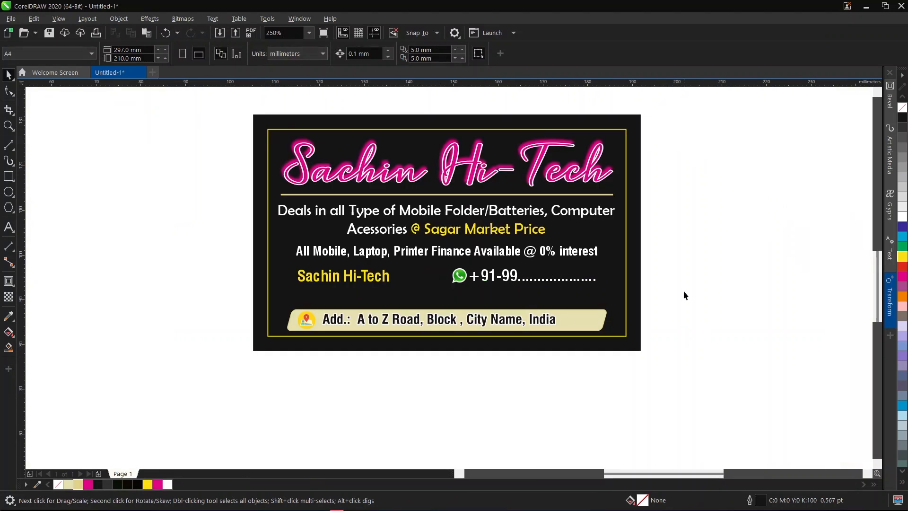
left_click_drag(684, 295, 180, 416)
scroll(549, 331, "up", 4)
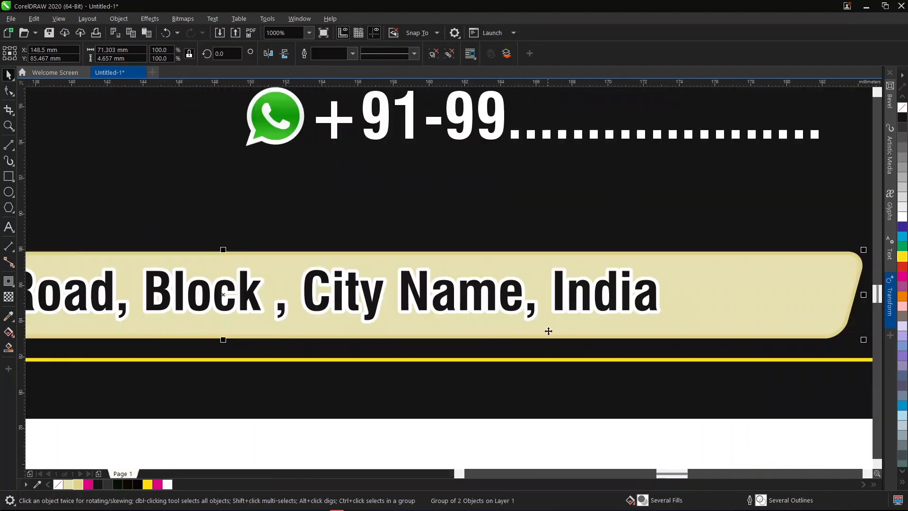
left_click_drag(549, 331, 550, 325)
scroll(615, 302, "down", 4)
scroll(676, 279, "up", 2)
scroll(646, 302, "down", 4)
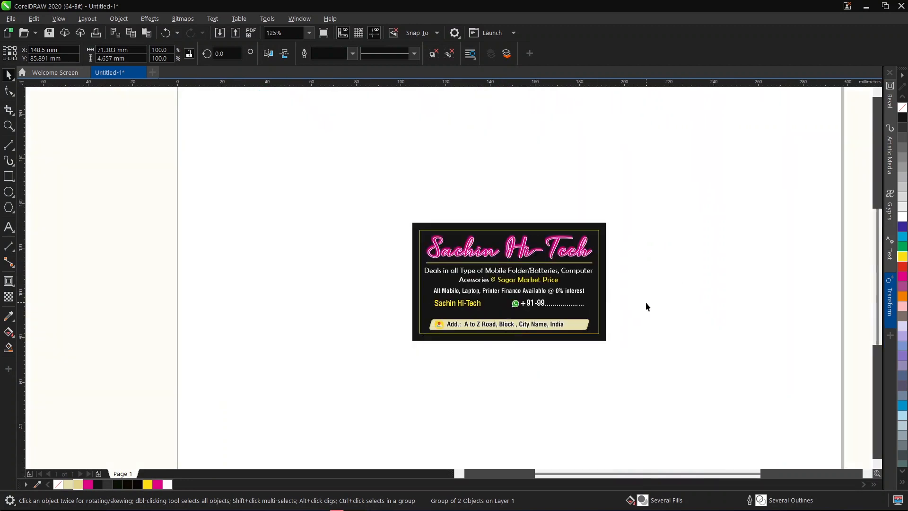
left_click(631, 315)
left_click_drag(398, 311, 389, 285)
scroll(503, 251, "up", 4)
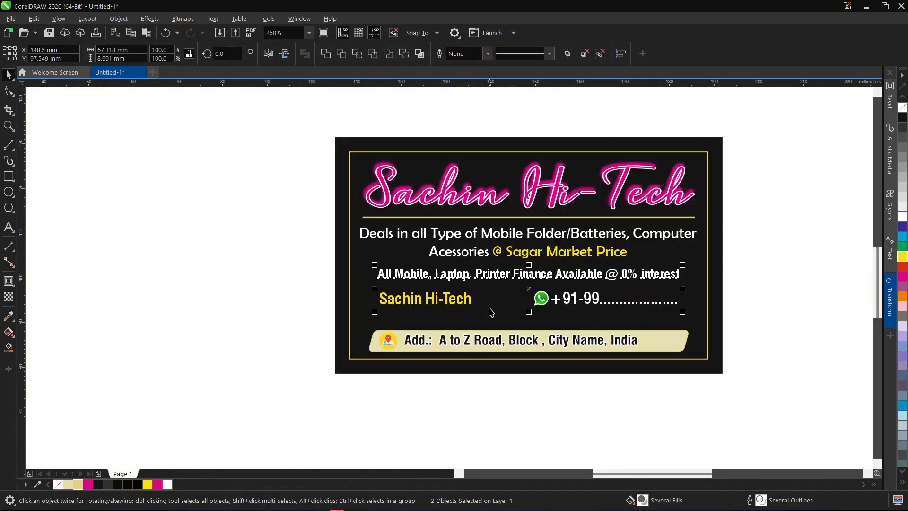
left_click_drag(503, 251, 503, 251)
key("ctrl+z")
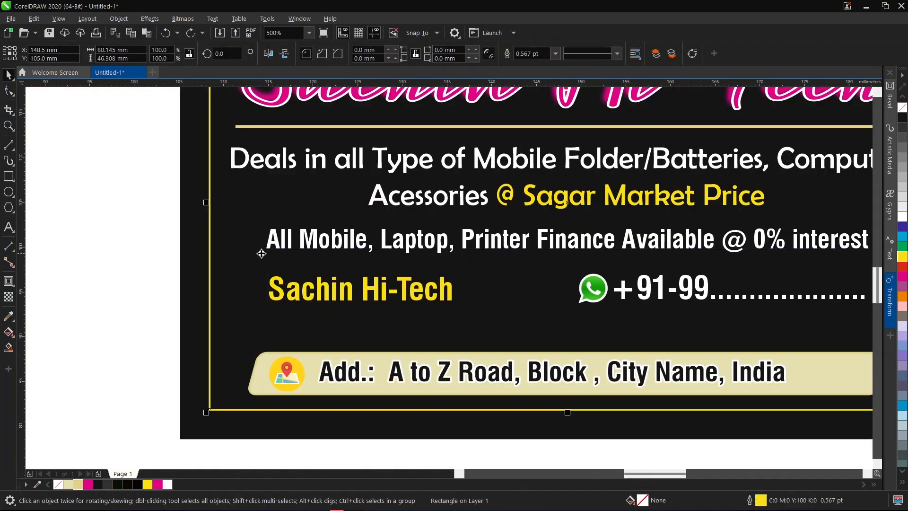
Move the finance line and the contact line down together by about 1.5 mm, closer to the address bar.
left_click(285, 246)
left_click(284, 291, "shift")
left_click_drag(284, 291, 284, 304)
scroll(283, 304, "down", 2)
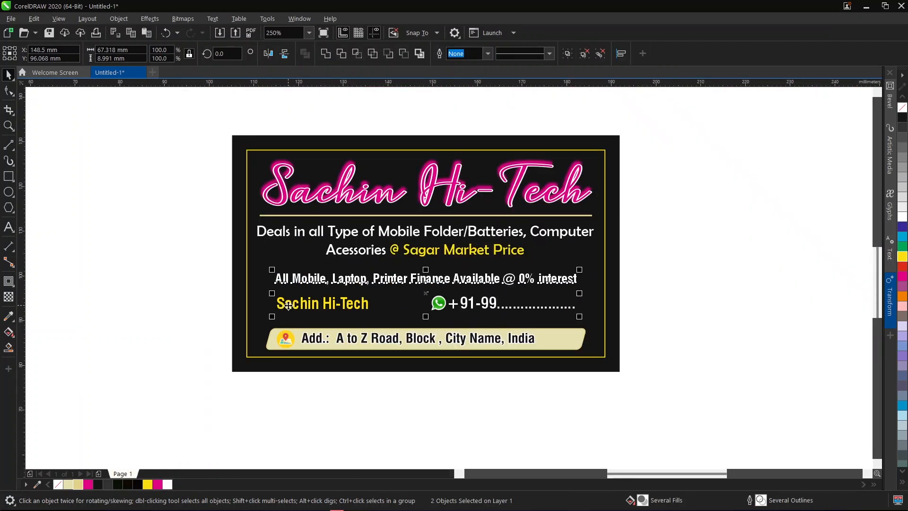
left_click(649, 323)
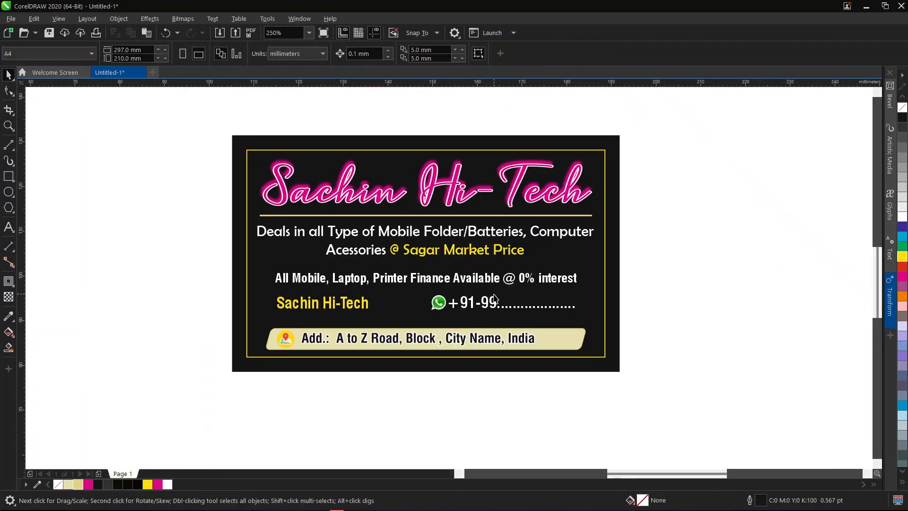
Delete the yellow frame and lower the two-line service text slightly, to about Y 106.94 mm.
left_click(395, 252)
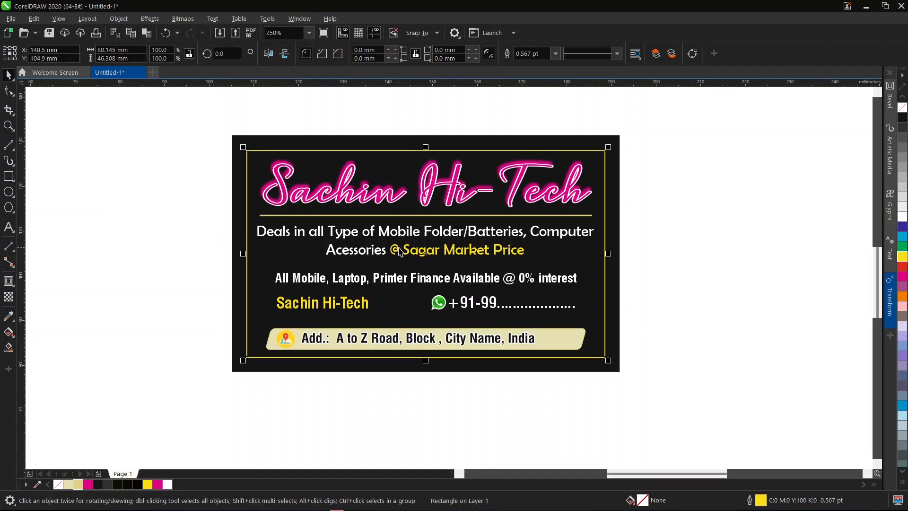
left_click(415, 245)
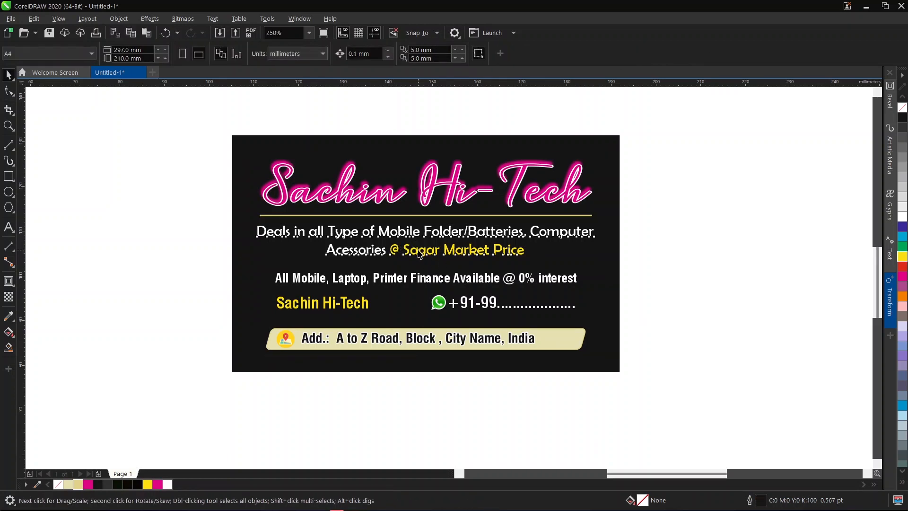
scroll(421, 255, "up", 2)
left_click_drag(422, 255, 422, 262)
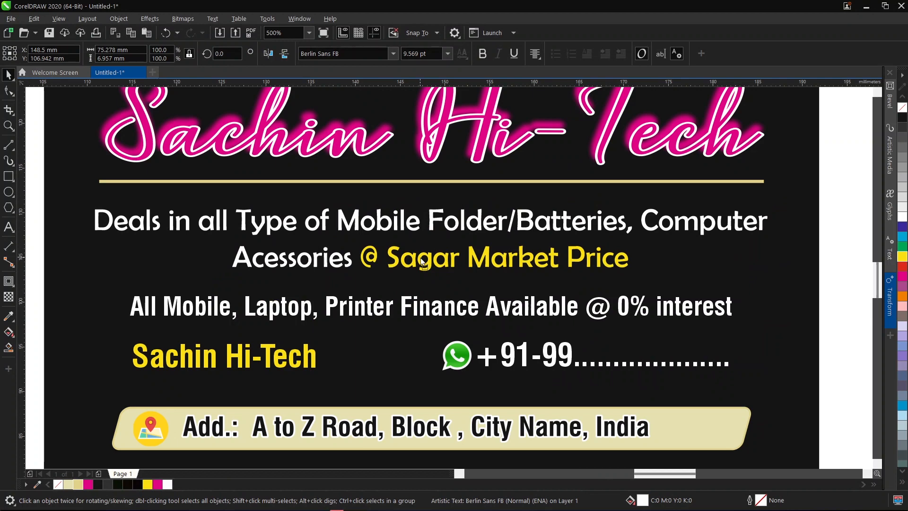
scroll(422, 262, "down", 2)
left_click(709, 255)
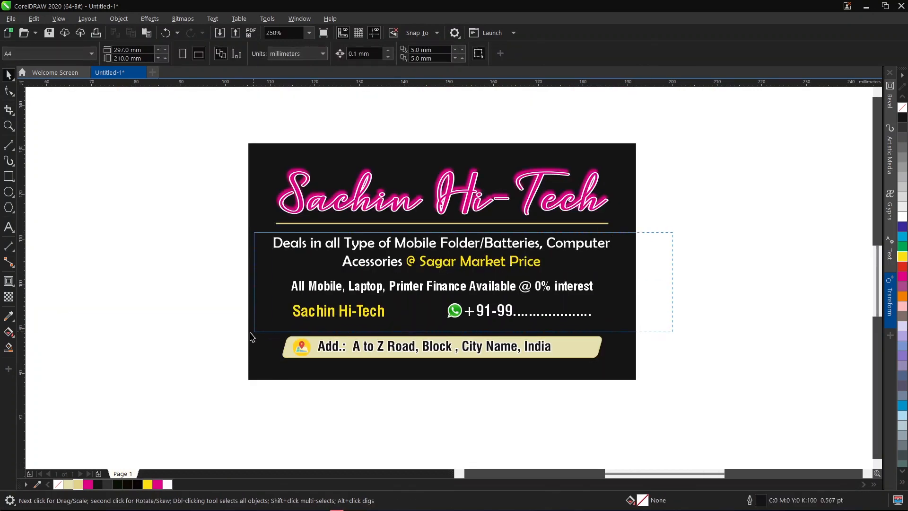
Shift the service, finance and contact lines down slightly together, and lower the divider under the heading to about Y 113.2 mm.
left_click_drag(252, 337, 246, 337)
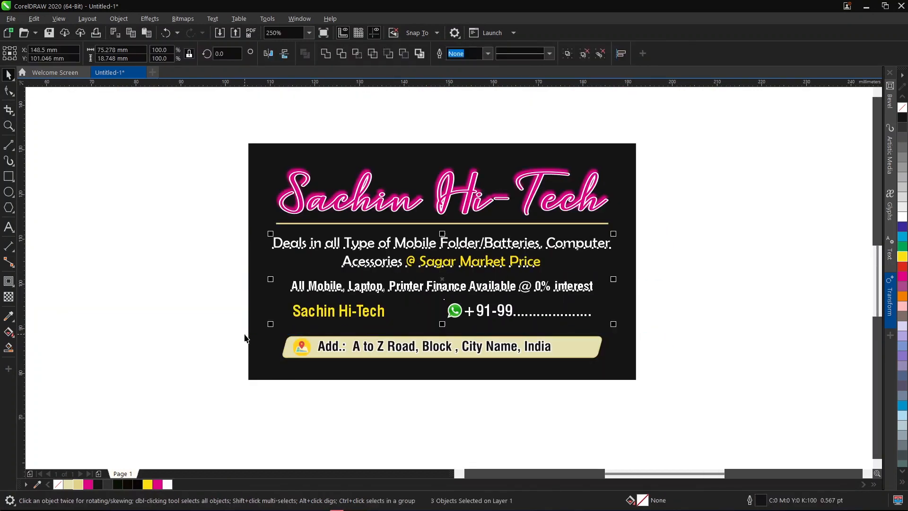
left_click(643, 271)
left_click_drag(669, 205, 210, 238)
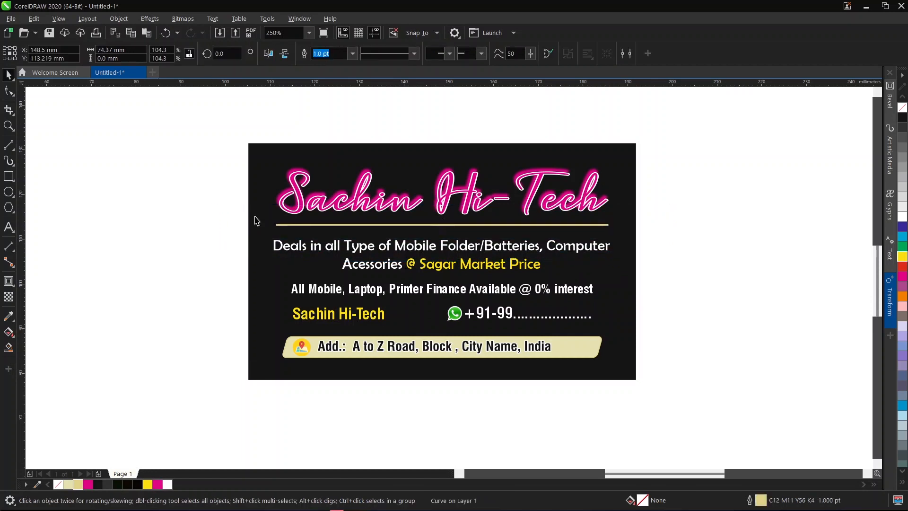
Group all the content on the black card and enlarge it to about 102.5 percent from its centre.
left_click(235, 143)
left_click_drag(256, 138, 622, 378)
key("ctrl+g")
scroll(607, 170, "up", 2)
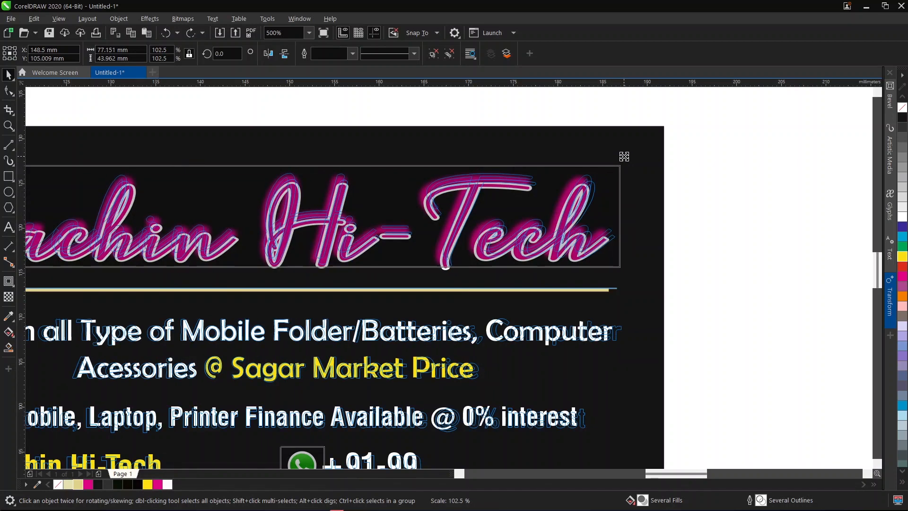
scroll(615, 169, "down", 2)
left_click(672, 178)
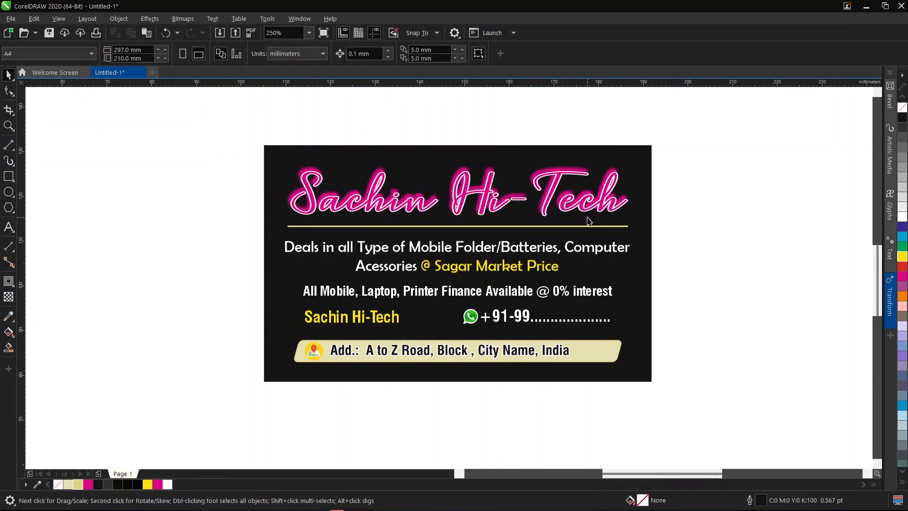
Group the black background and the card's grouped content into one object.
scroll(587, 225, "down", 2)
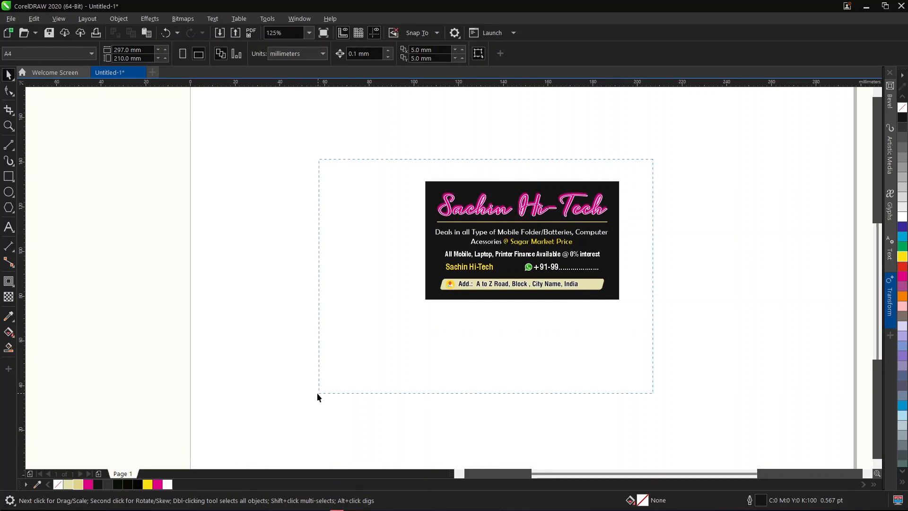
left_click_drag(317, 396, 317, 396)
scroll(326, 366, "up", 3)
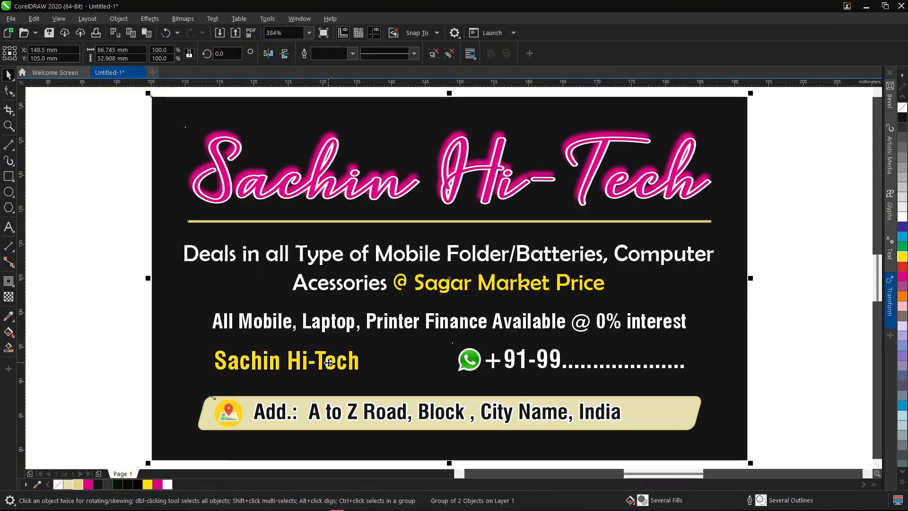